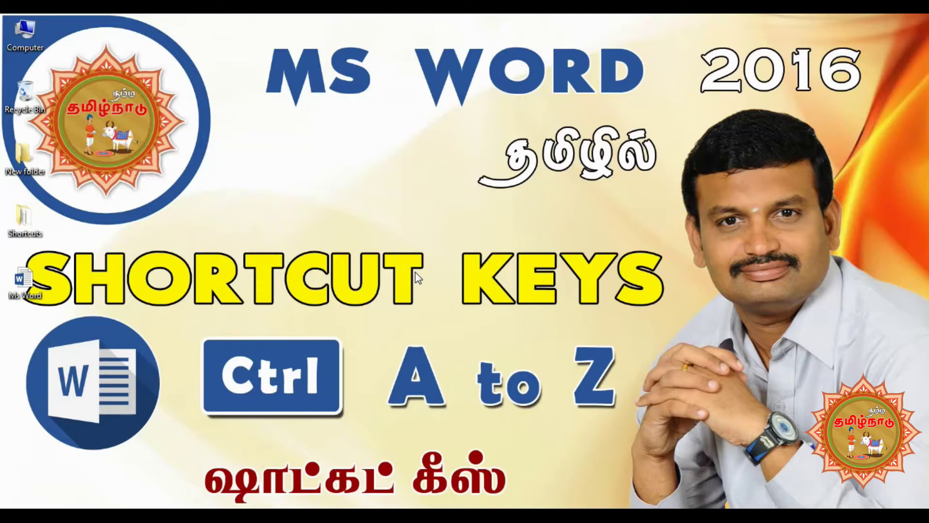
Step: Open the desktop's Ms Word document in Word 2016
{"action": "double_click", "coordinate": [25, 283]}
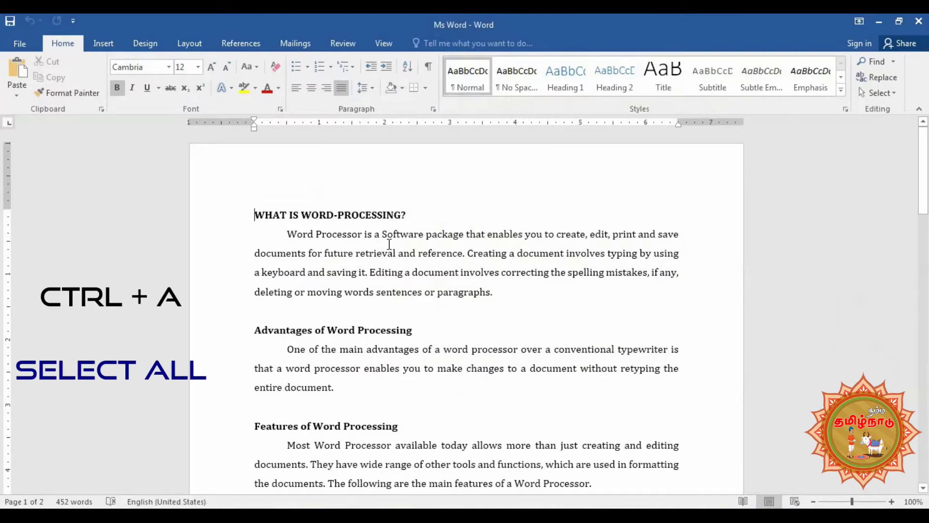
Step: Select the word 'reference', then the first paragraph, then the whole document, deselecting after each
{"action": "double_click", "coordinate": [437, 252]}
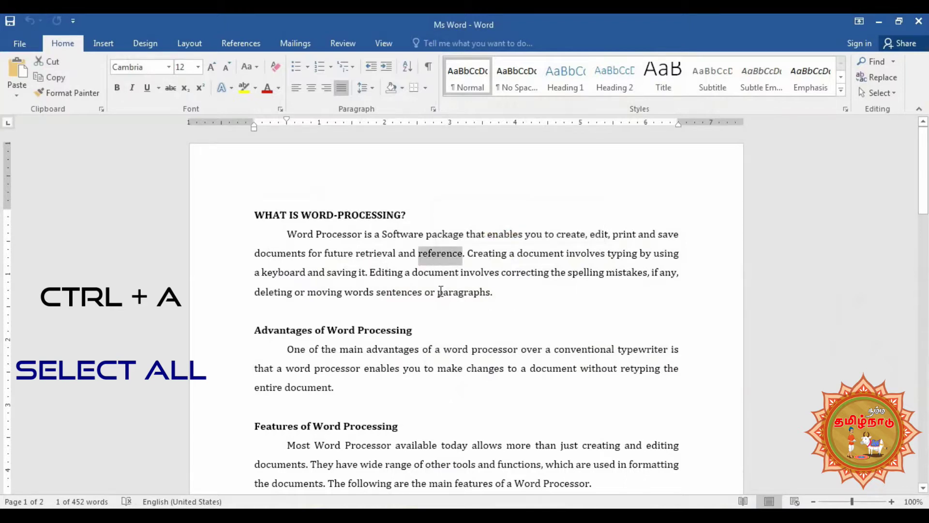
{"action": "triple_click", "coordinate": [382, 269]}
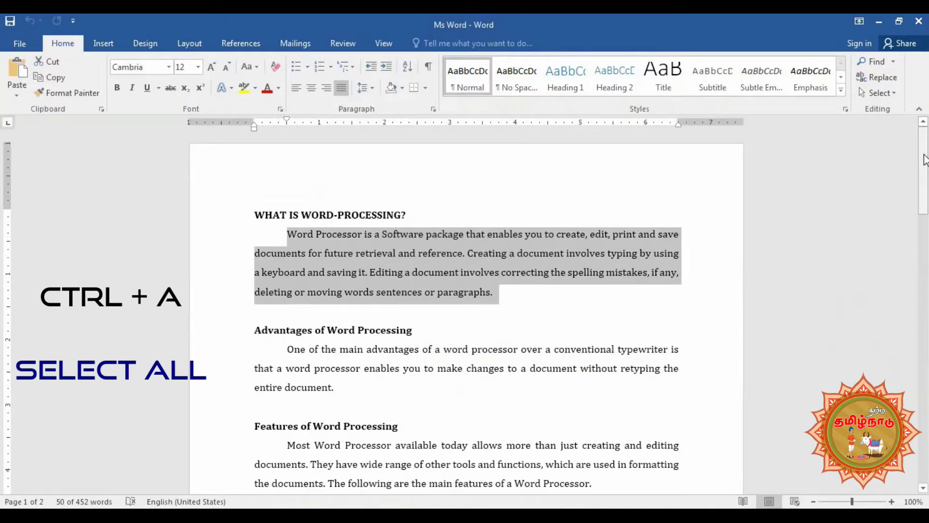
{"action": "mouse_move", "coordinate": [925, 160]}
{"action": "left_mouse_down"}
{"action": "mouse_move", "coordinate": [926, 417]}
{"action": "mouse_move", "coordinate": [926, 147]}
{"action": "left_mouse_up"}
{"action": "left_click", "coordinate": [447, 284]}
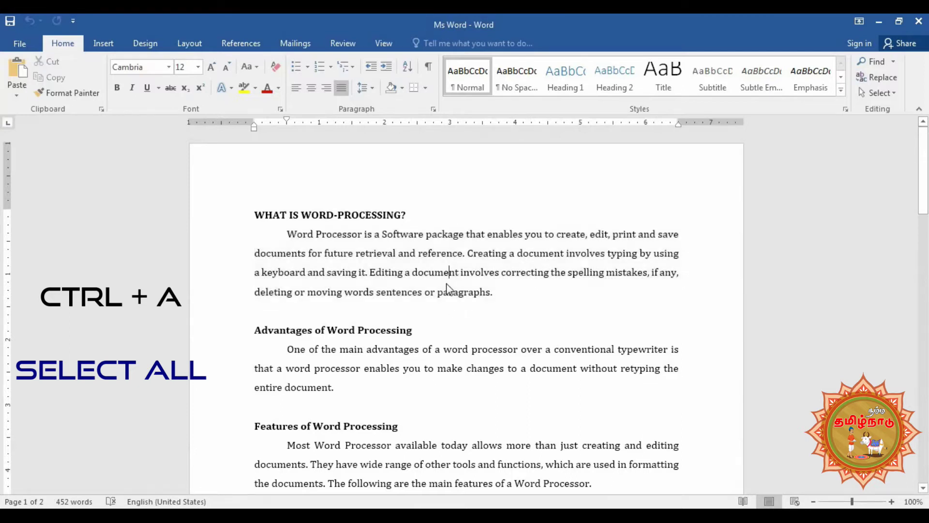
{"action": "key", "text": "ctrl+a"}
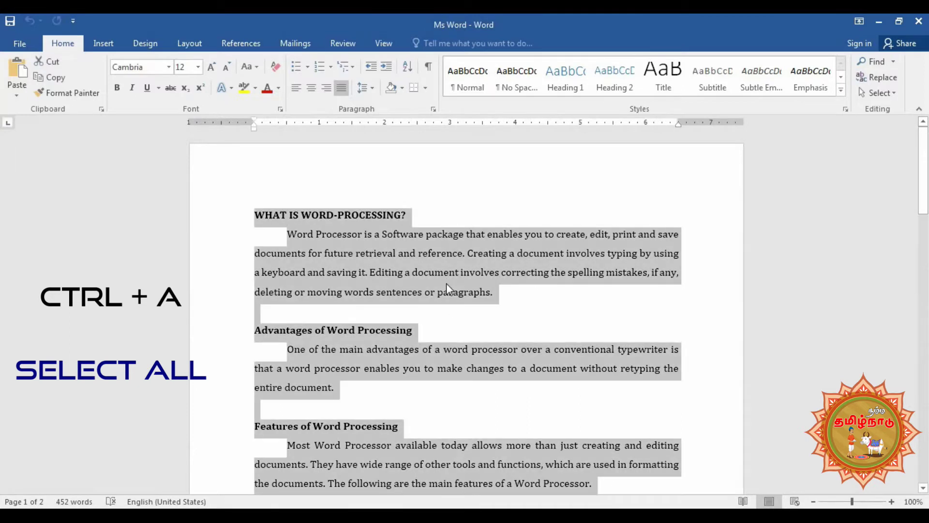
{"action": "left_click_drag", "start_coordinate": [922, 184], "coordinate": [926, 122]}
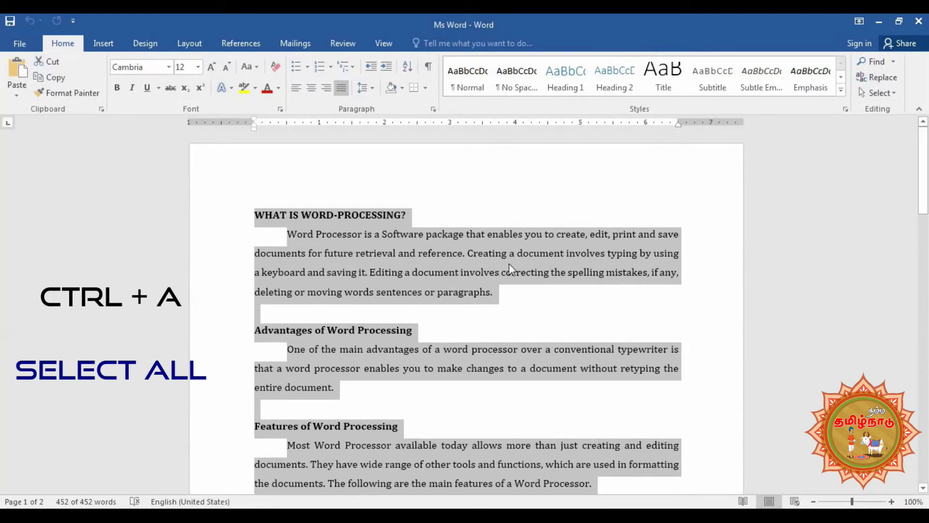
{"action": "left_click", "coordinate": [439, 233]}
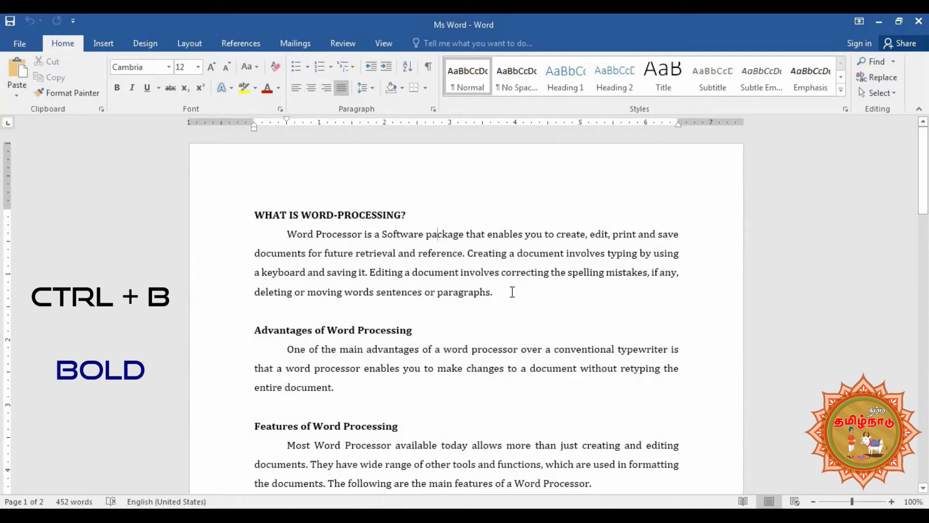
Step: Bold the word 'paragraphs' ending the first paragraph and copy it
{"action": "double_click", "coordinate": [465, 293]}
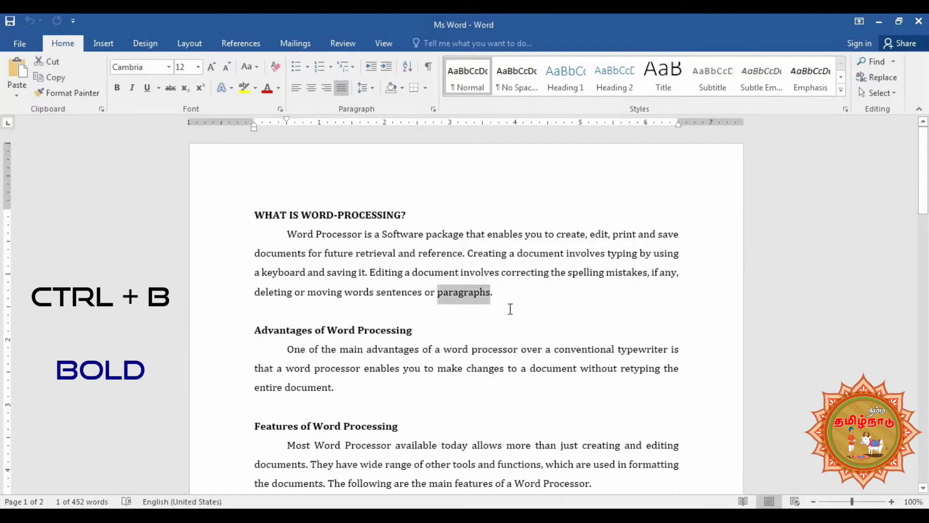
{"action": "key", "text": "ctrl+b"}
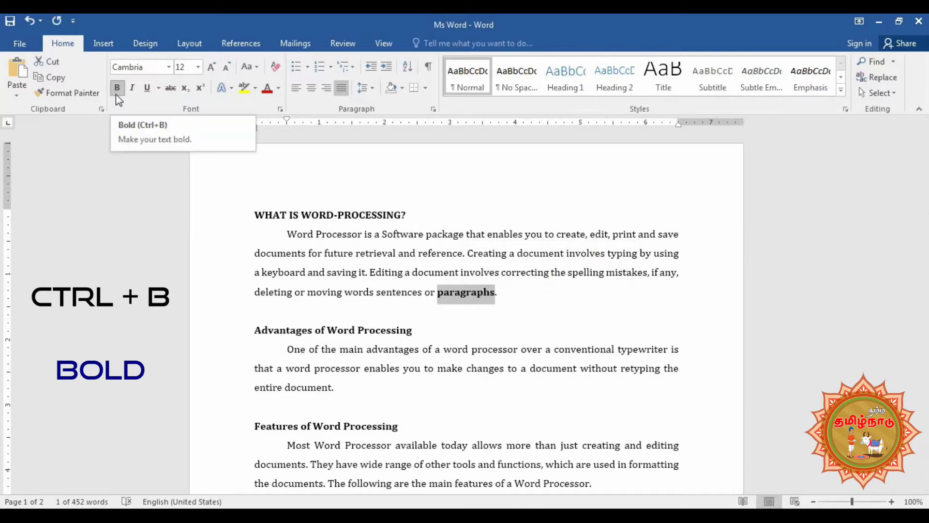
{"action": "key", "text": "ctrl+c"}
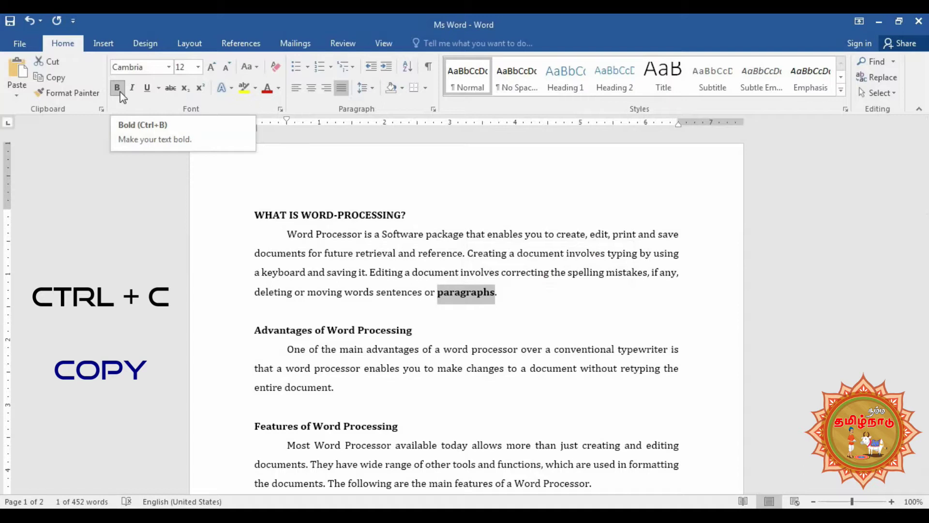
{"action": "double_click", "coordinate": [340, 252]}
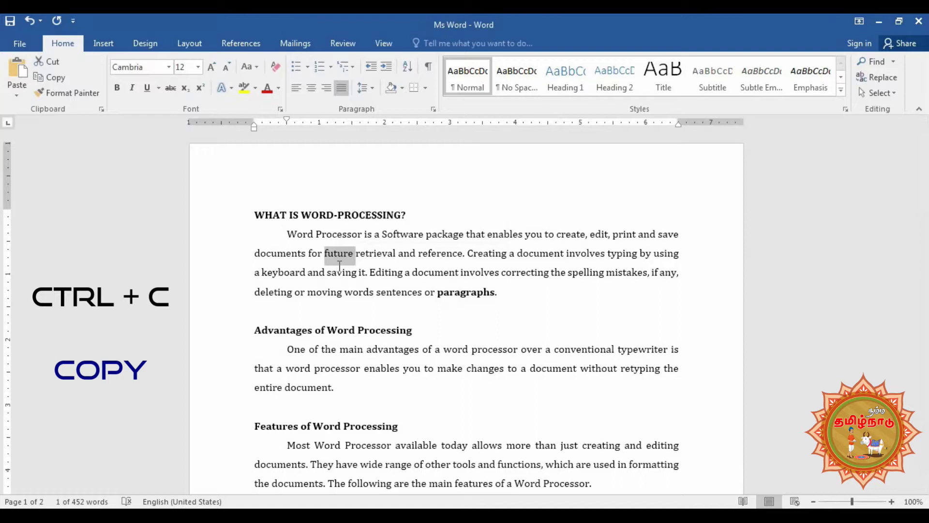
{"action": "left_click", "coordinate": [102, 110]}
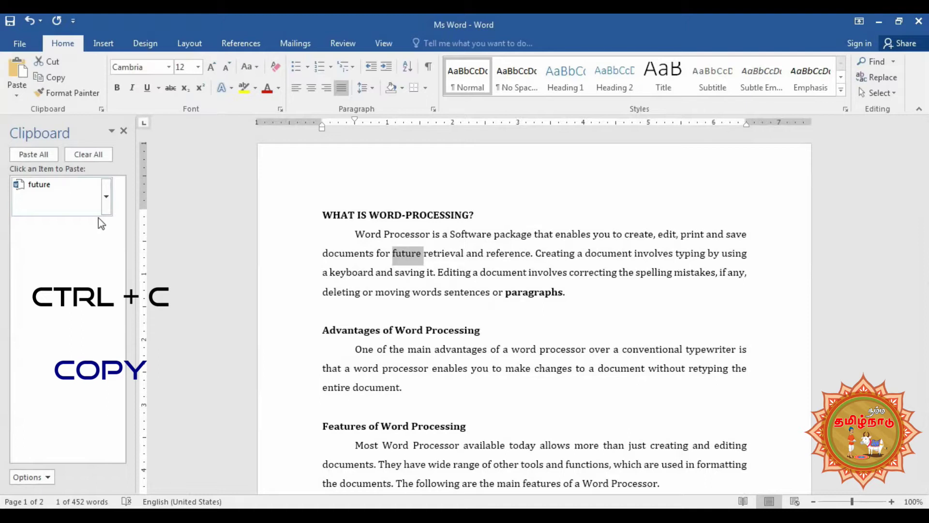
{"action": "double_click", "coordinate": [393, 293]}
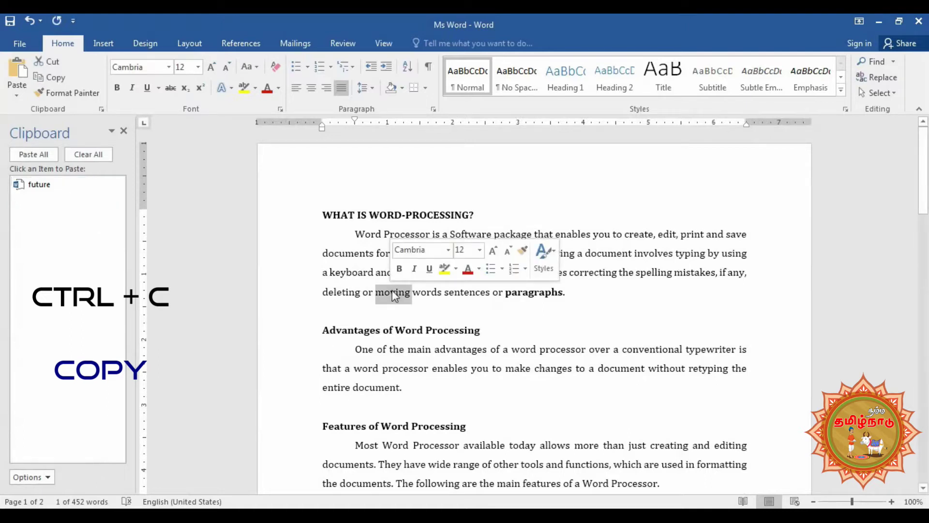
{"action": "key", "text": "ctrl+c"}
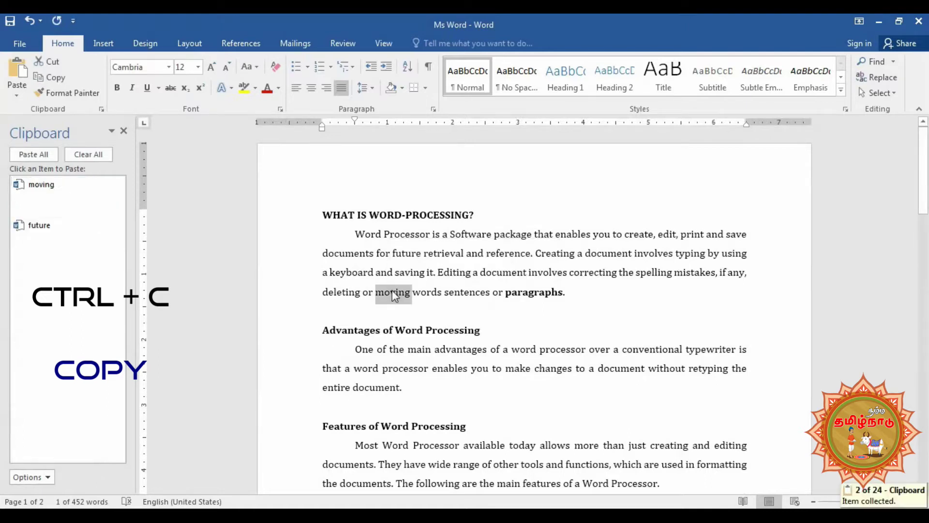
{"action": "left_click", "coordinate": [93, 157]}
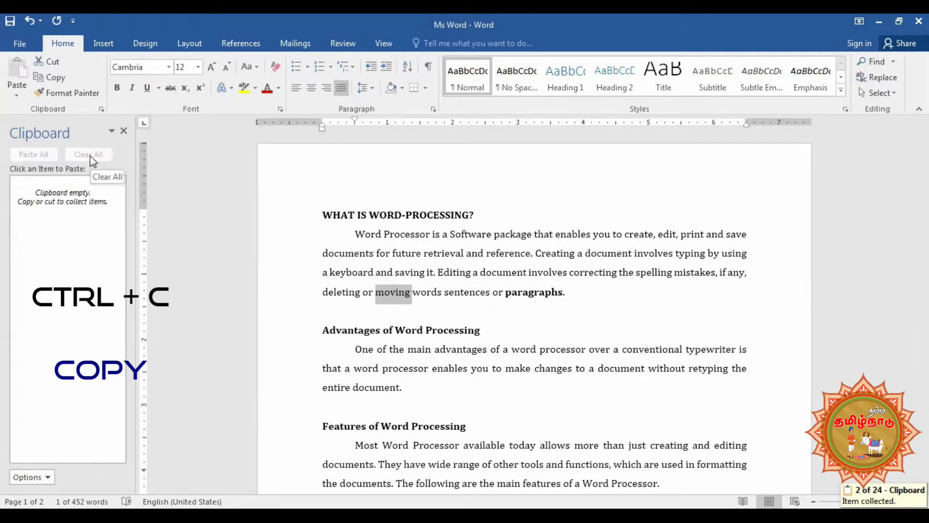
{"action": "left_click", "coordinate": [124, 130]}
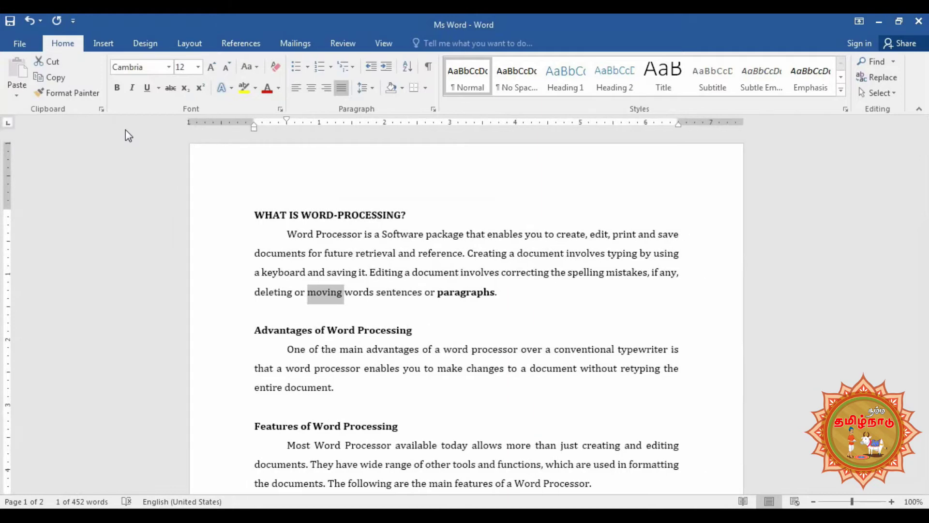
{"action": "key", "text": "ctrl+Home"}
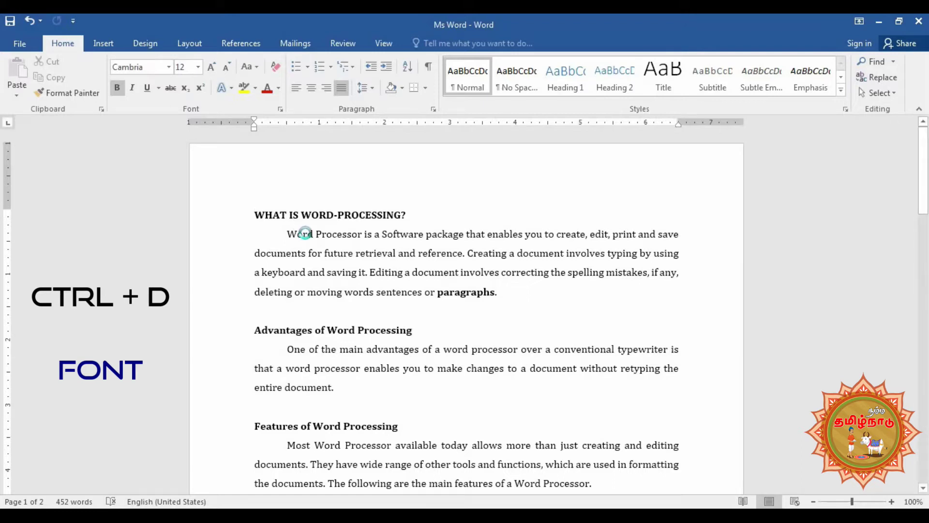
Step: Open and dismiss the Font dialog twice, then centre the first body paragraph
{"action": "key", "text": "ctrl+d"}
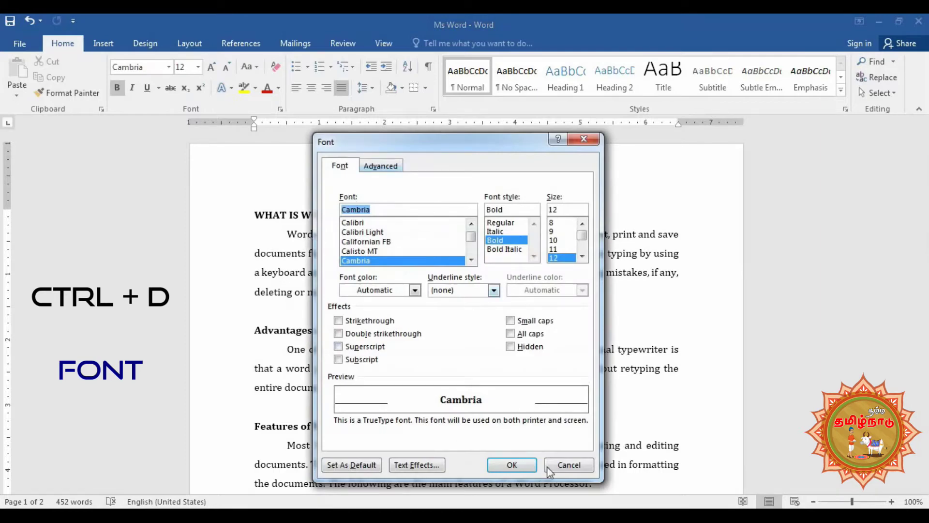
{"action": "left_click", "coordinate": [568, 465]}
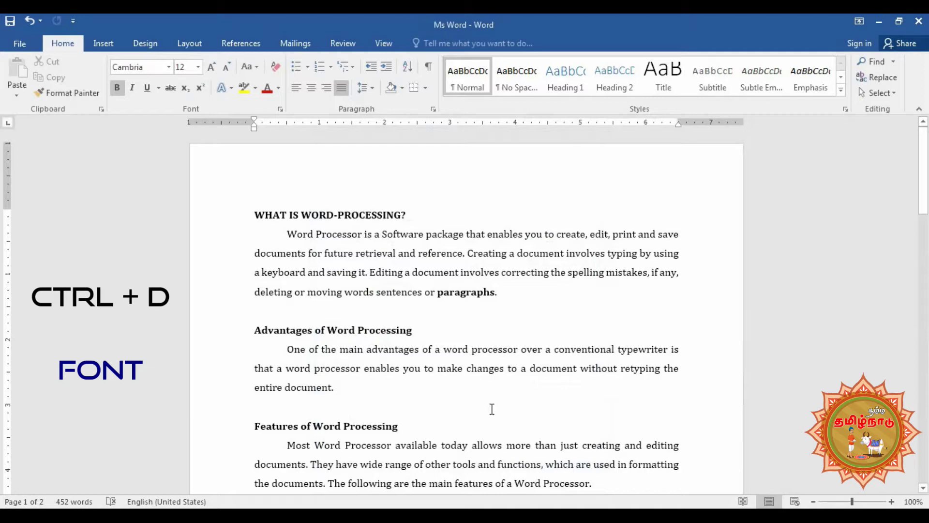
{"action": "left_click", "coordinate": [280, 110]}
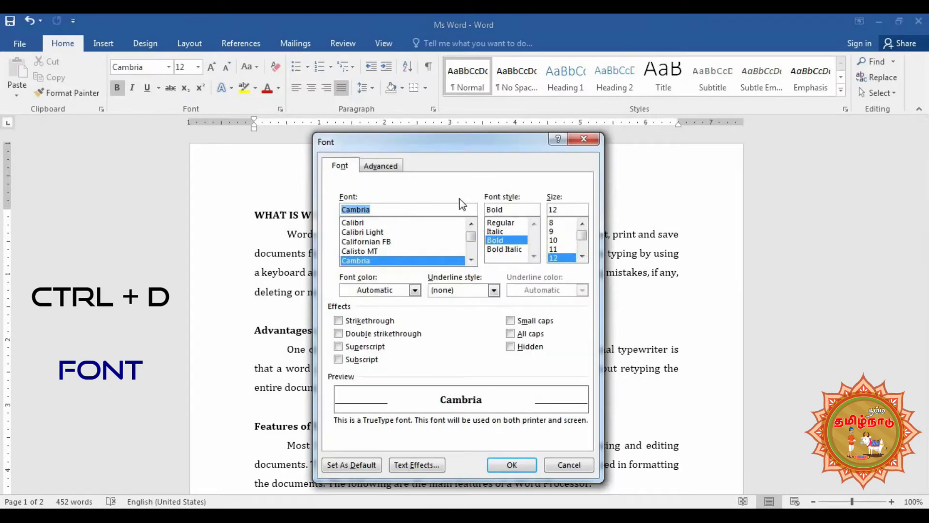
{"action": "left_click", "coordinate": [583, 139]}
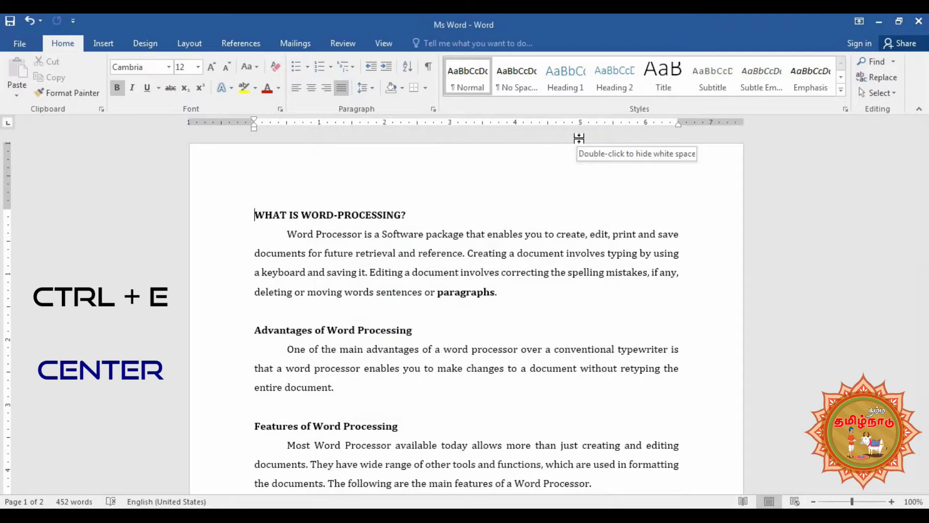
{"action": "left_click", "coordinate": [443, 234]}
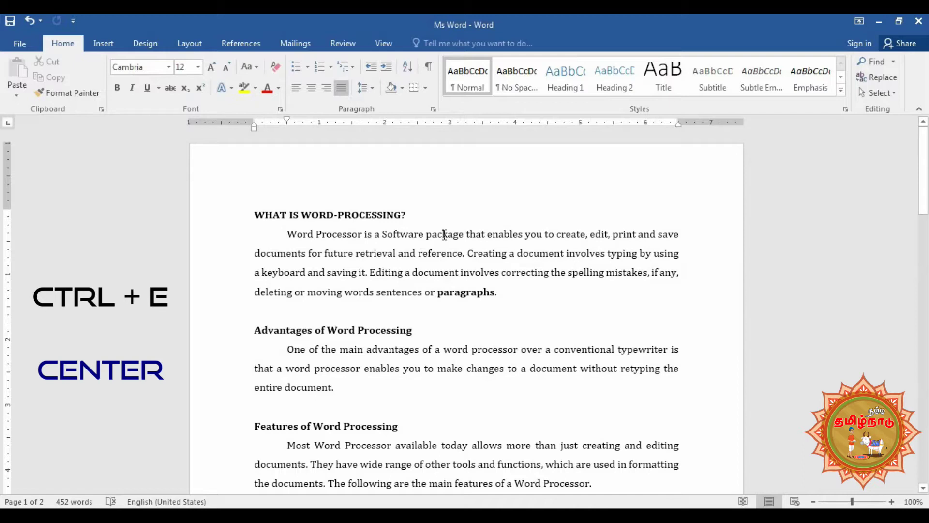
{"action": "key", "text": "ctrl+e"}
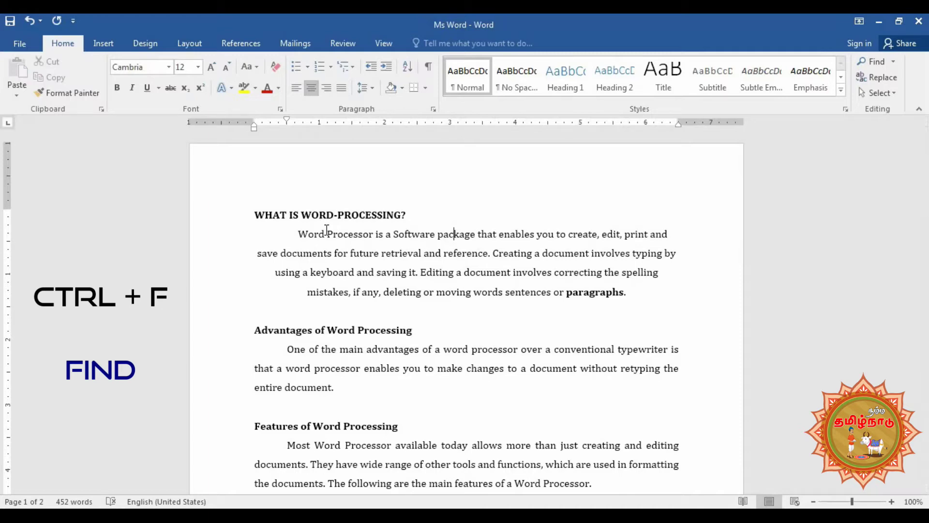
{"action": "key", "text": "ctrl+f"}
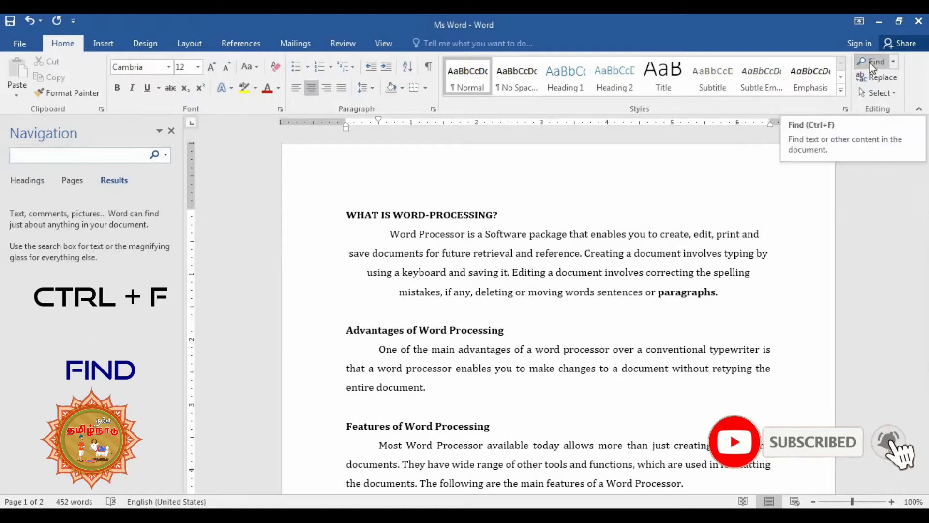
{"action": "left_click", "coordinate": [172, 131]}
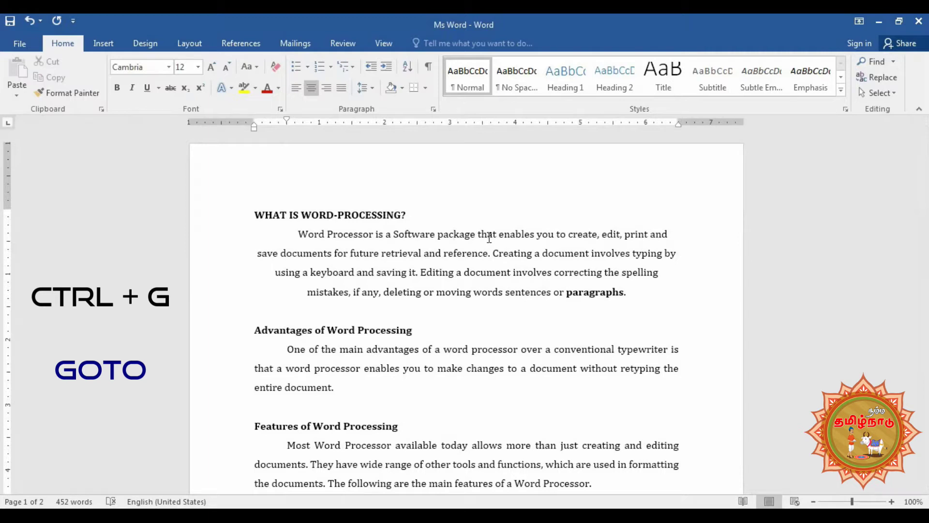
{"action": "key", "text": "ctrl+g"}
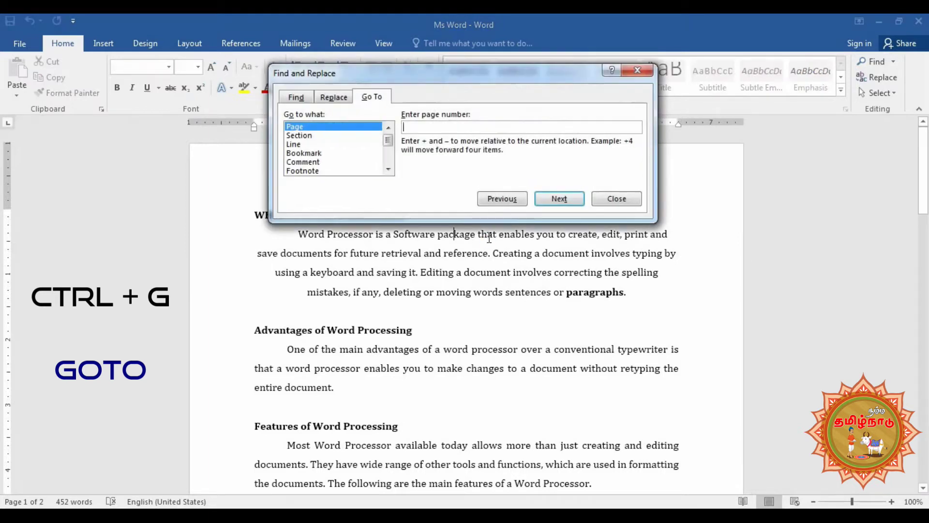
{"action": "left_click_drag", "start_coordinate": [399, 78], "coordinate": [396, 145]}
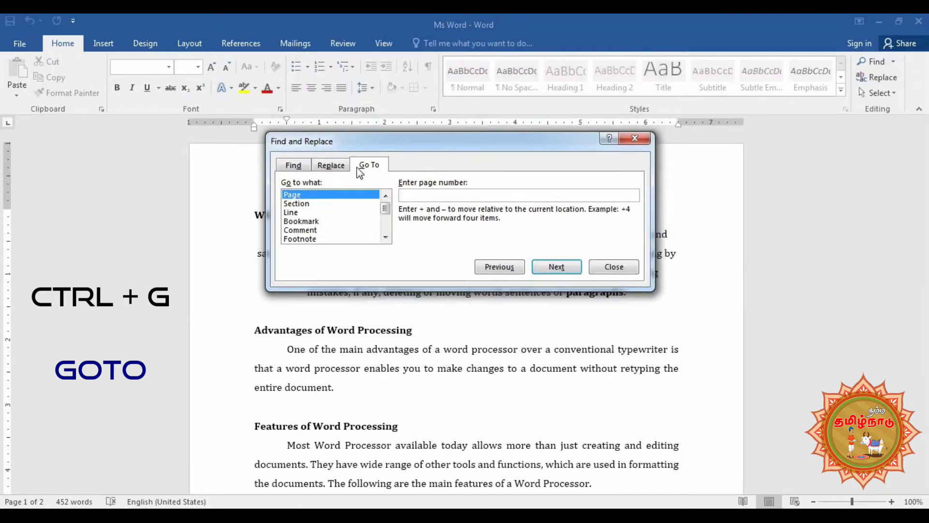
{"action": "left_click", "coordinate": [612, 267]}
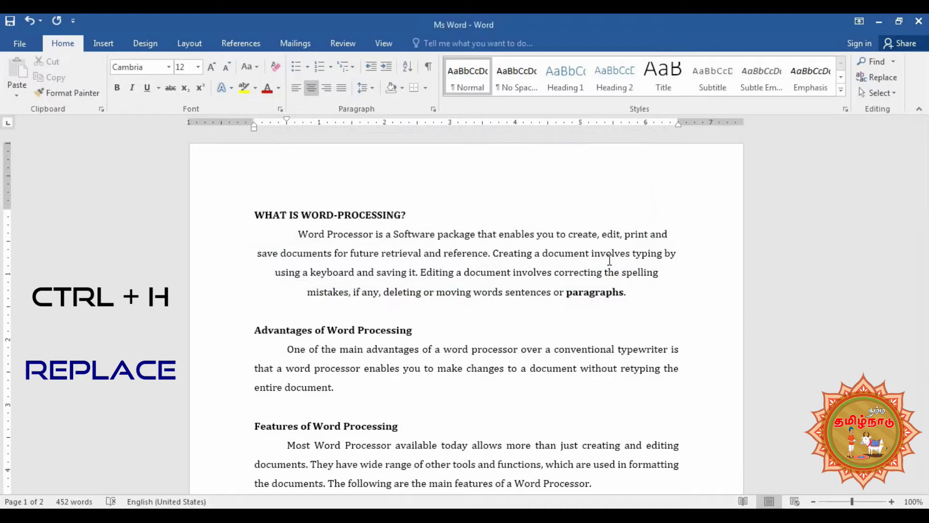
Step: Flip Find and Replace through its Find, Replace and Go To tabs, ending on Replace, then cancel
{"action": "key", "text": "ctrl+h"}
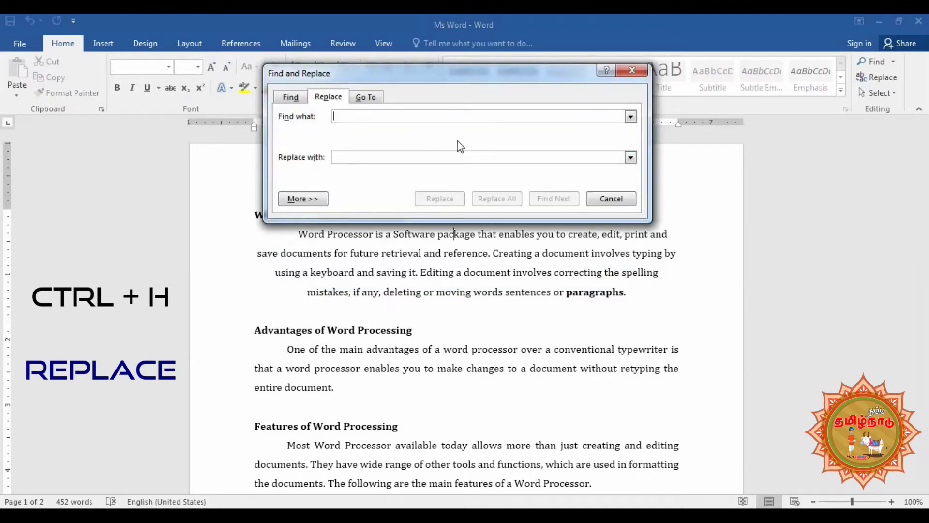
{"action": "left_click", "coordinate": [302, 97]}
{"action": "left_click", "coordinate": [327, 97]}
{"action": "left_click", "coordinate": [365, 96]}
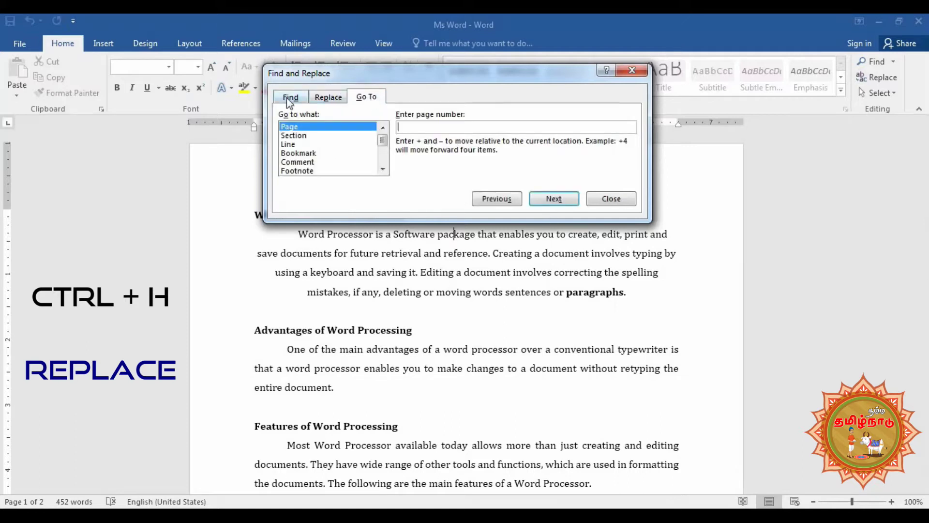
{"action": "left_click", "coordinate": [328, 98]}
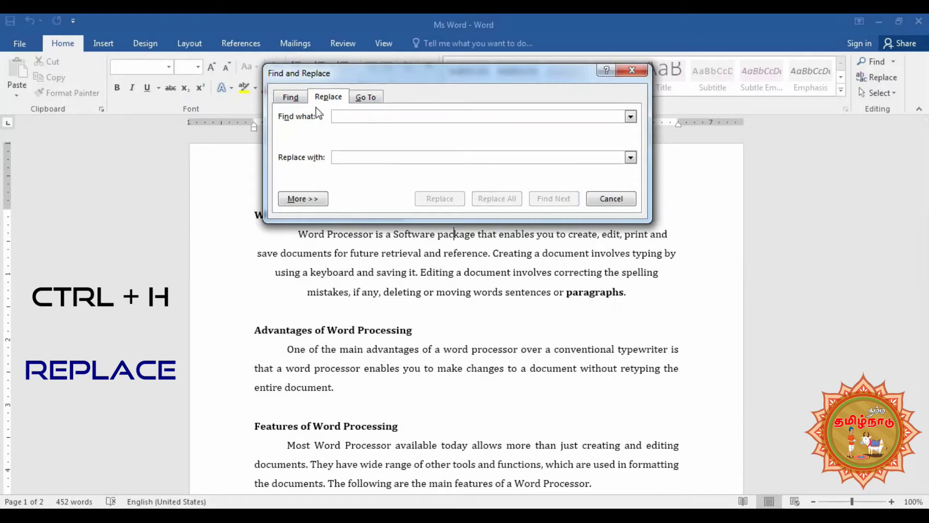
{"action": "left_click", "coordinate": [611, 199]}
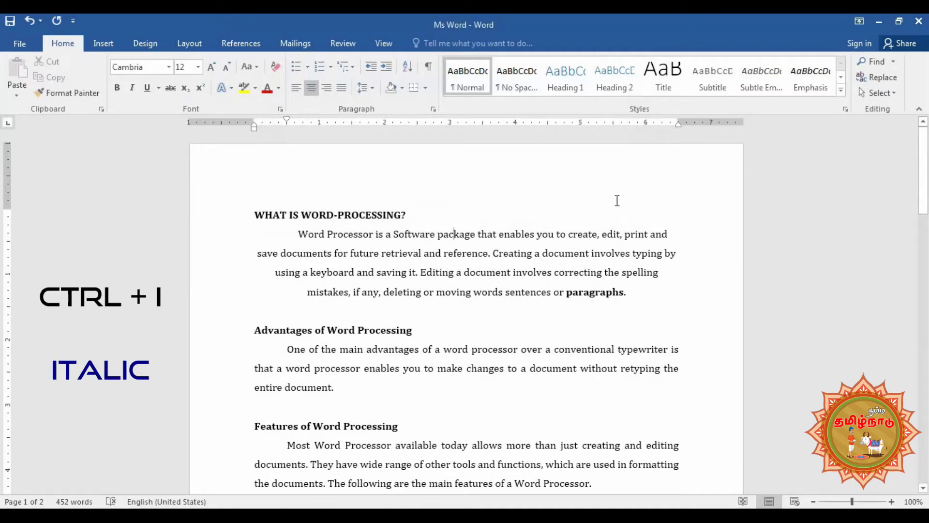
Step: Italicize 'package', remove the italic again, and justify the first paragraph
{"action": "left_click", "coordinate": [456, 238]}
{"action": "double_click", "coordinate": [456, 236]}
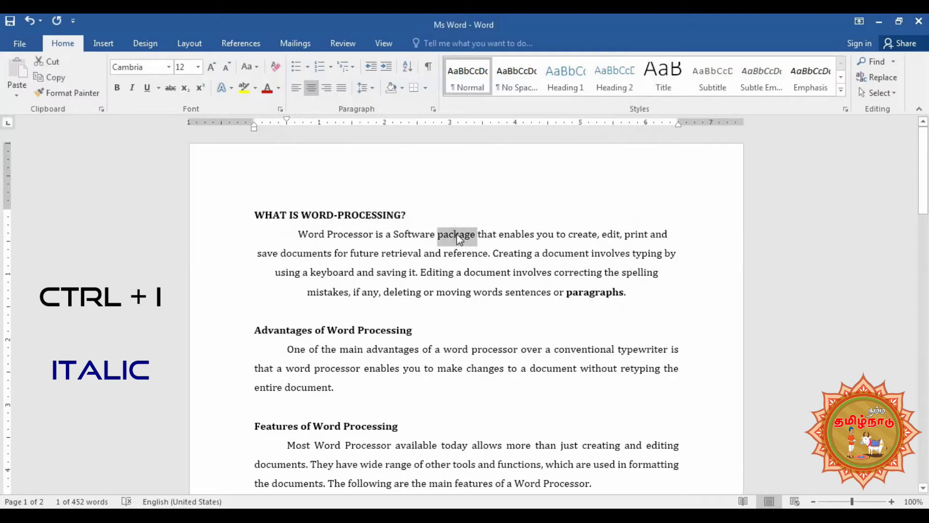
{"action": "key", "text": "ctrl+i"}
{"action": "left_click", "coordinate": [133, 94]}
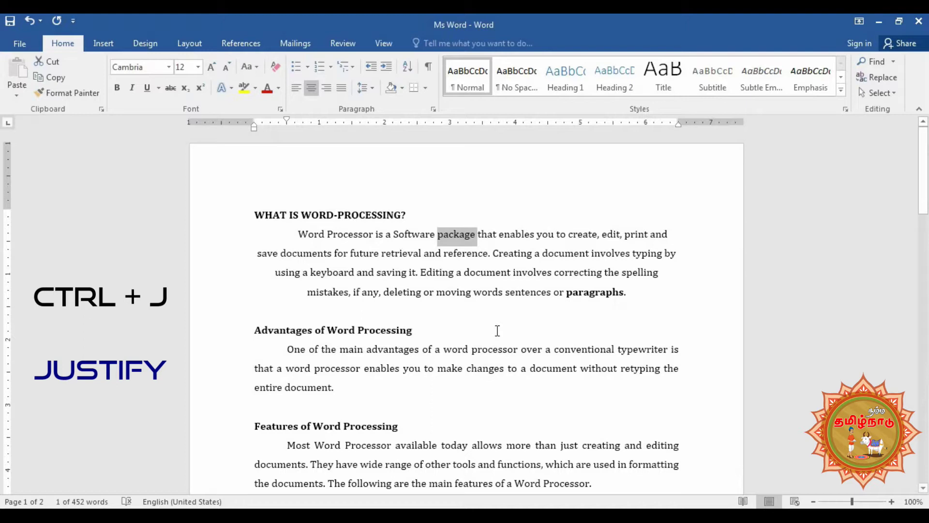
{"action": "key", "text": "ctrl+j"}
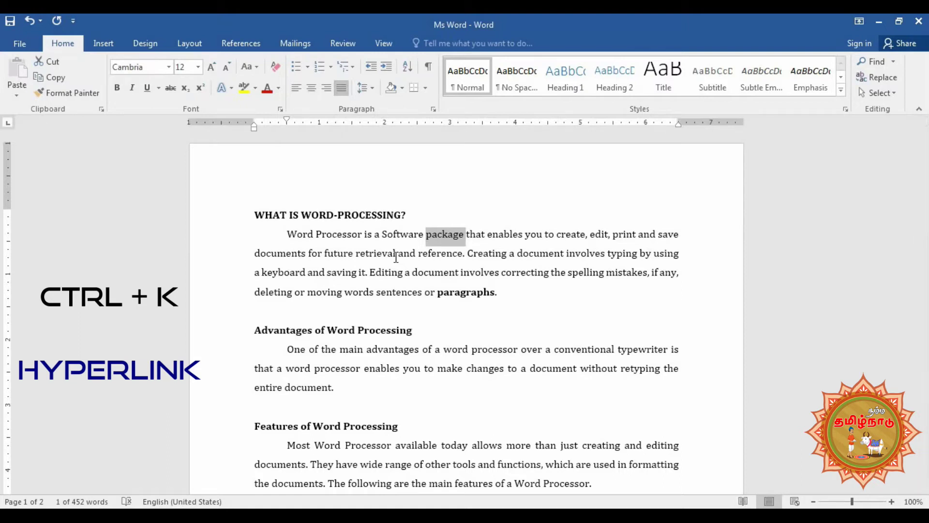
{"action": "key", "text": "ctrl+k"}
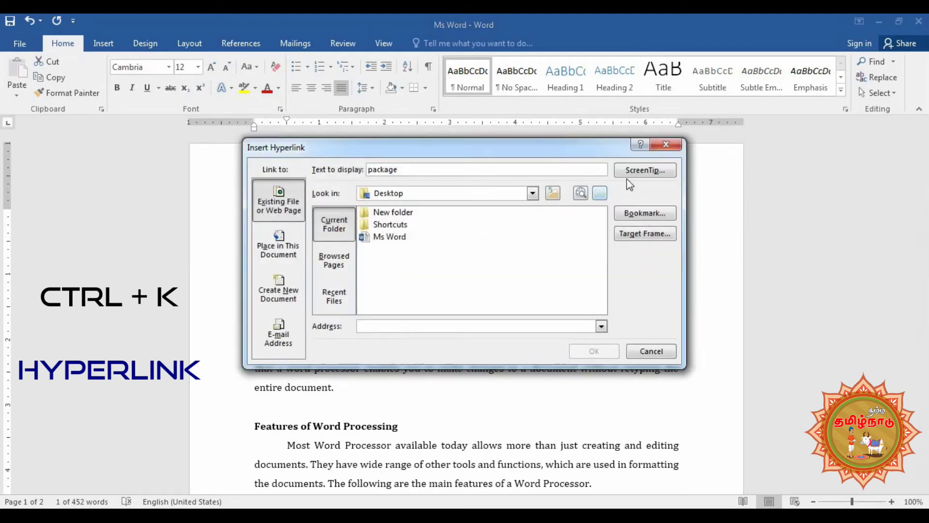
{"action": "left_click", "coordinate": [672, 144]}
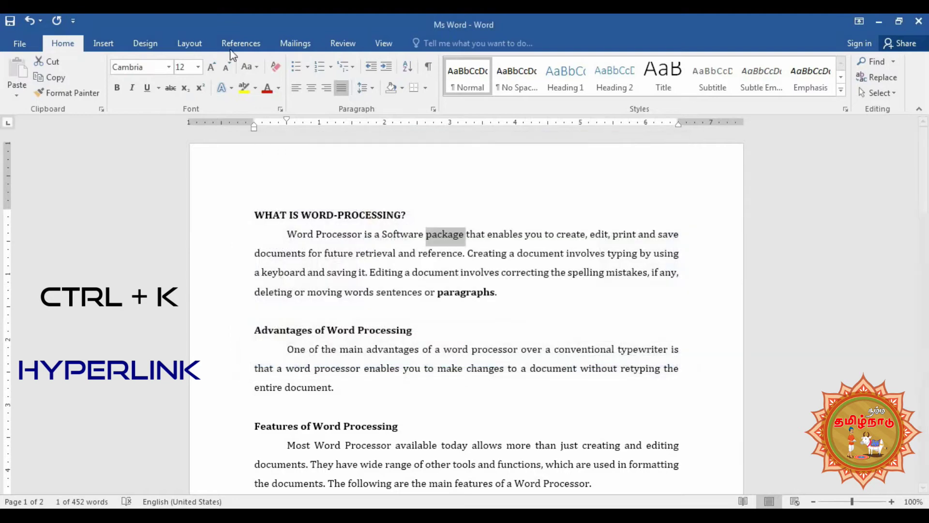
{"action": "left_click", "coordinate": [104, 45]}
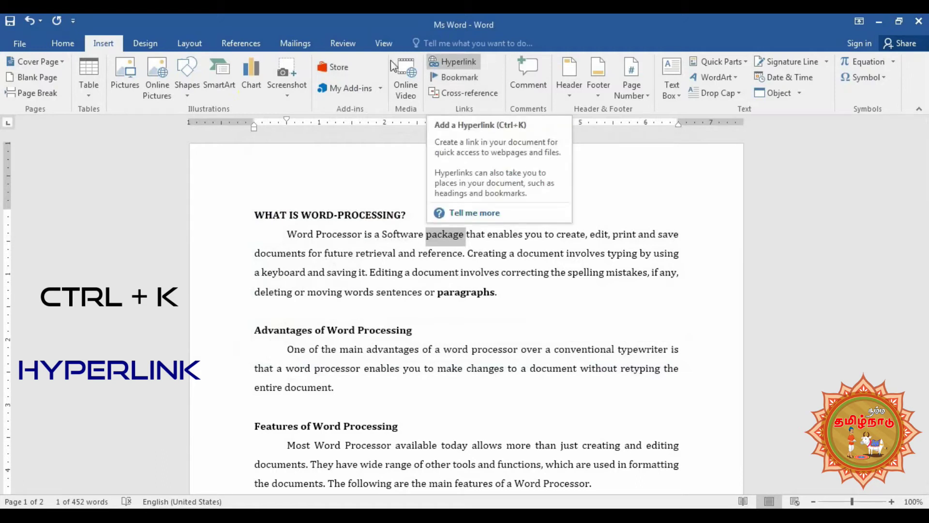
{"action": "left_click", "coordinate": [75, 44]}
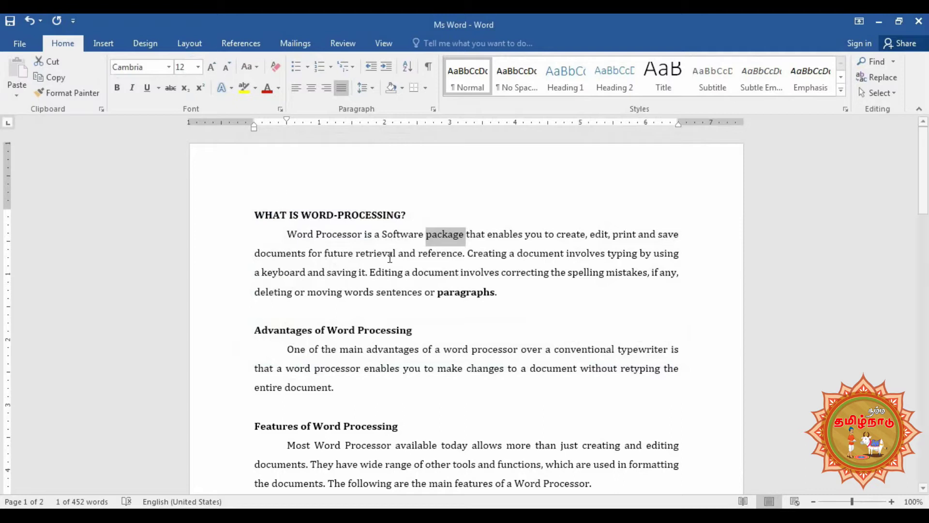
{"action": "left_click", "coordinate": [479, 233]}
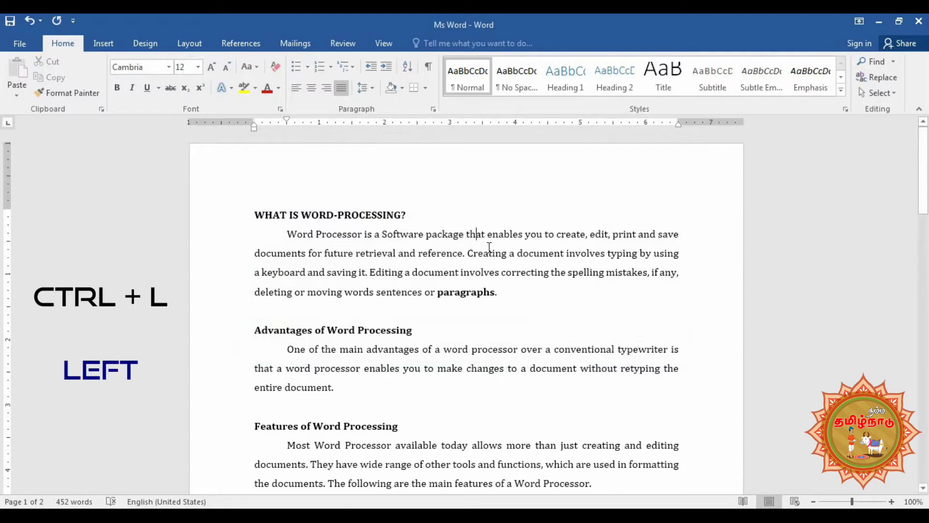
Step: Left-align the first paragraph, indent it twice with Ctrl+M, then reduce the indent with Ctrl+Shift+M twice
{"action": "key", "text": "ctrl+l"}
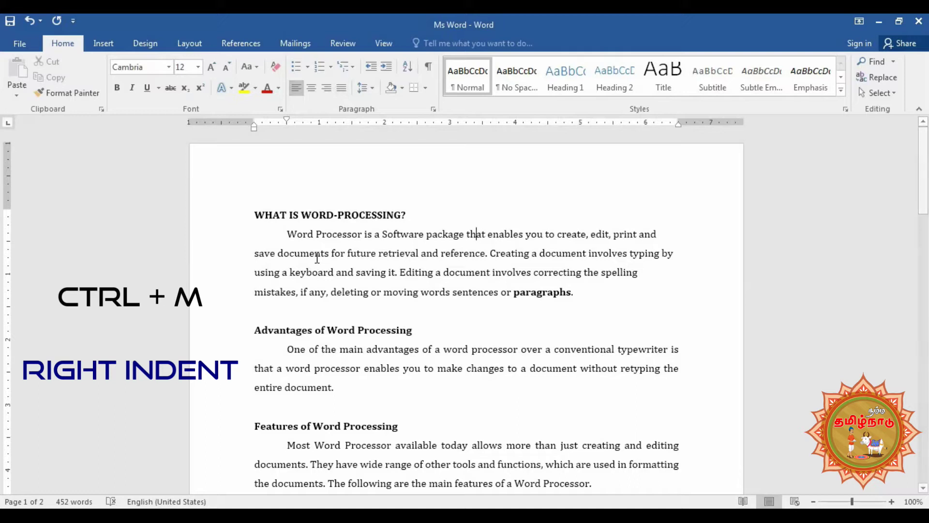
{"action": "key", "text": "ctrl+m"}
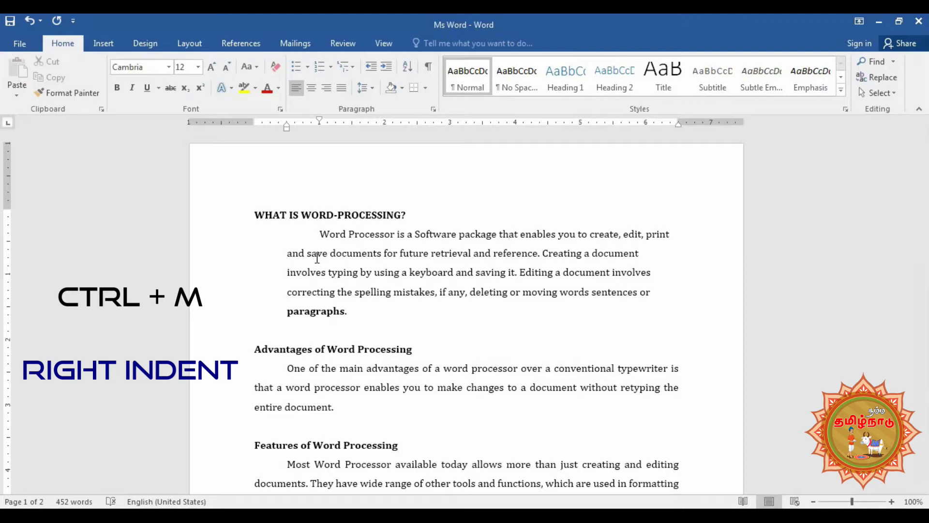
{"action": "key", "text": "ctrl+m"}
{"action": "key", "text": "ctrl+m"}
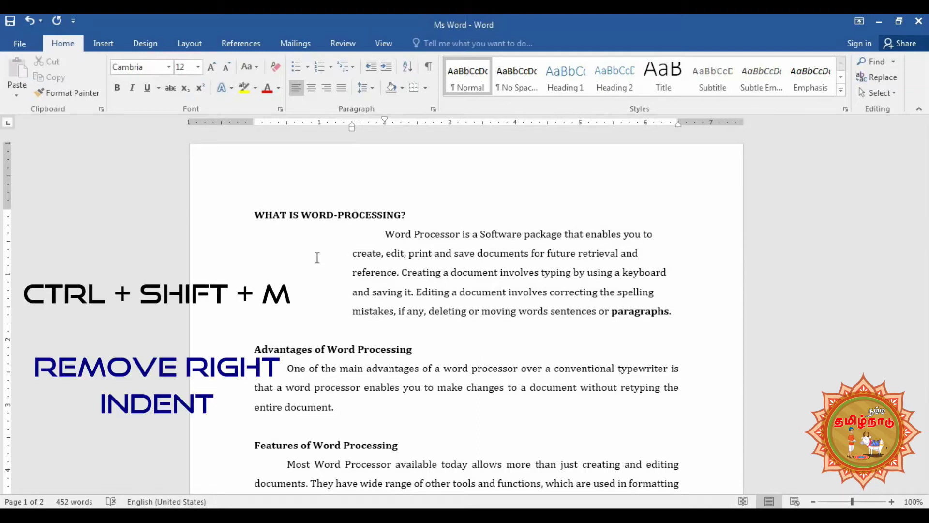
{"action": "key", "text": "ctrl+shift+m"}
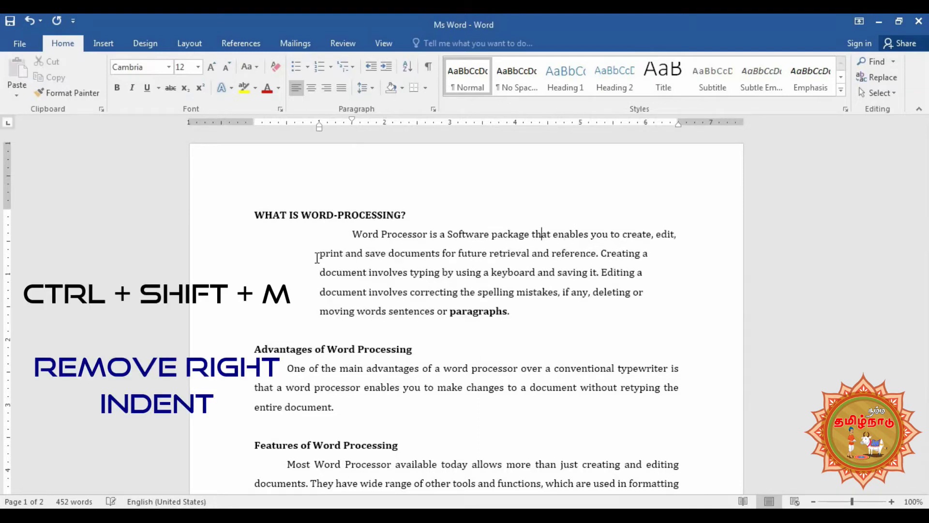
{"action": "key", "text": "ctrl+shift+m"}
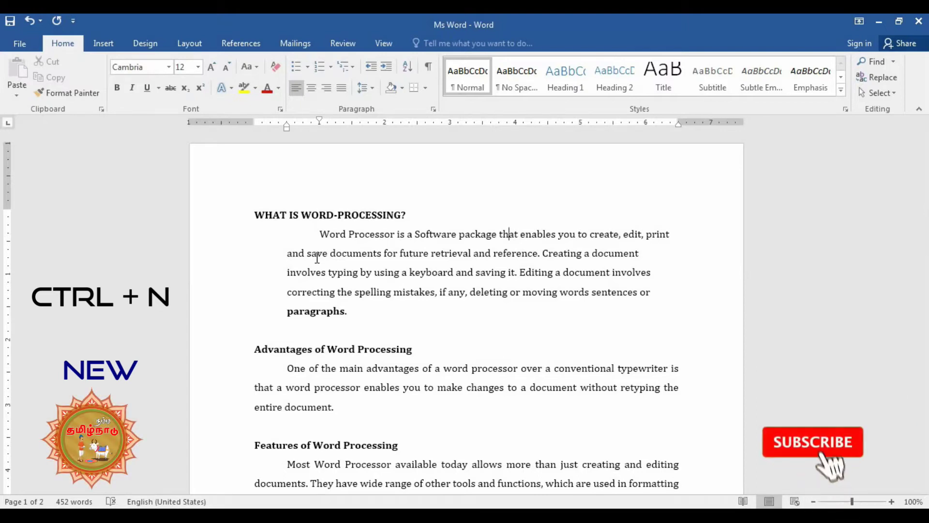
{"action": "key", "text": "ctrl+n"}
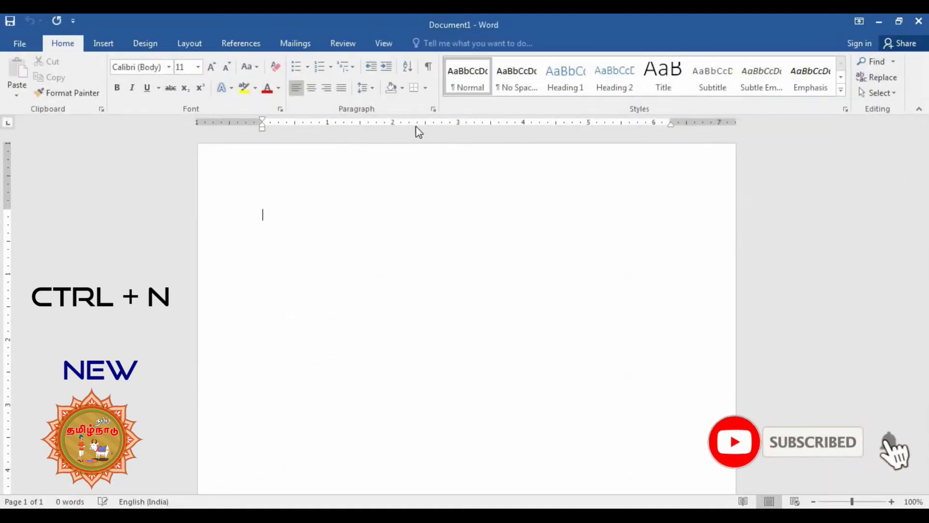
{"action": "left_click", "coordinate": [18, 45]}
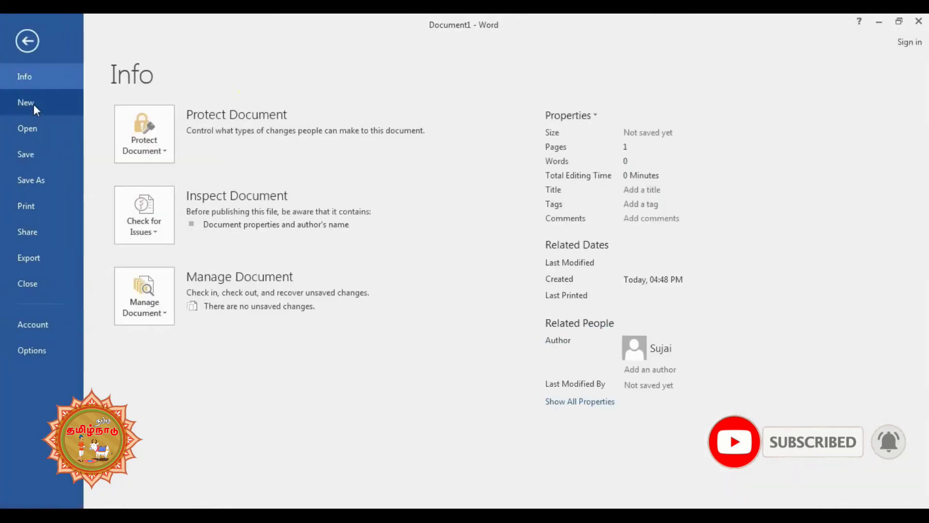
{"action": "left_click", "coordinate": [29, 42]}
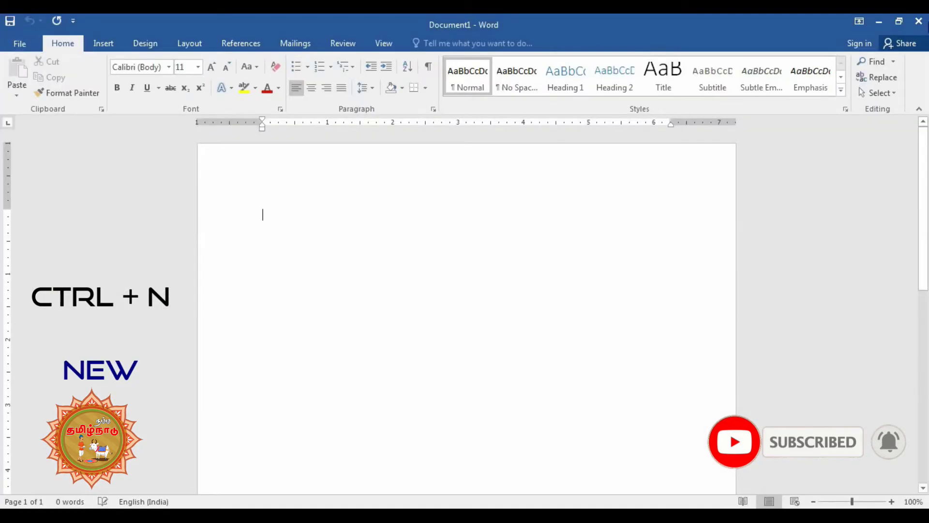
{"action": "left_click", "coordinate": [918, 20]}
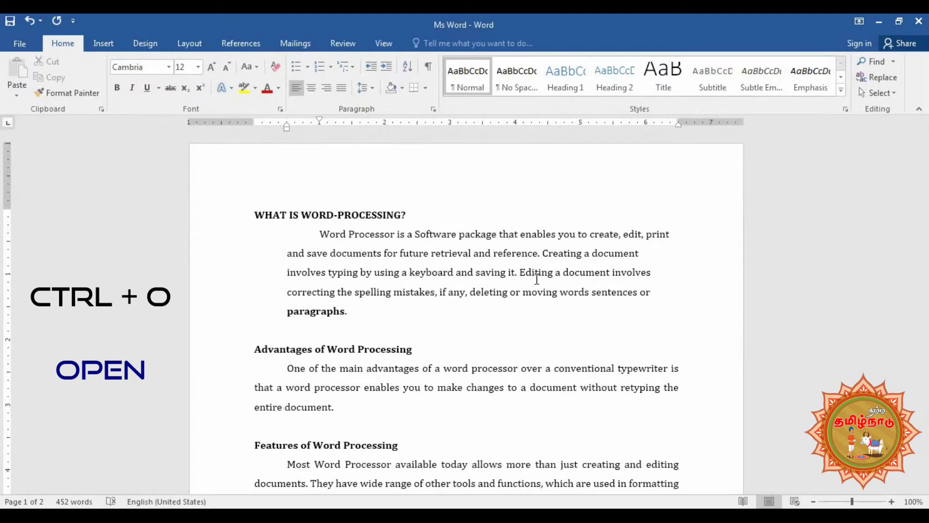
{"action": "key", "text": "ctrl+o"}
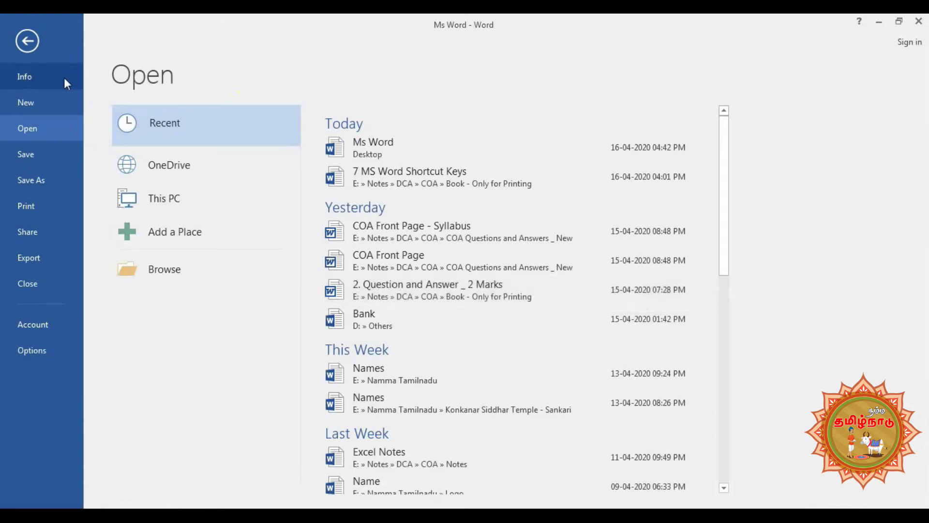
{"action": "key", "text": "Escape"}
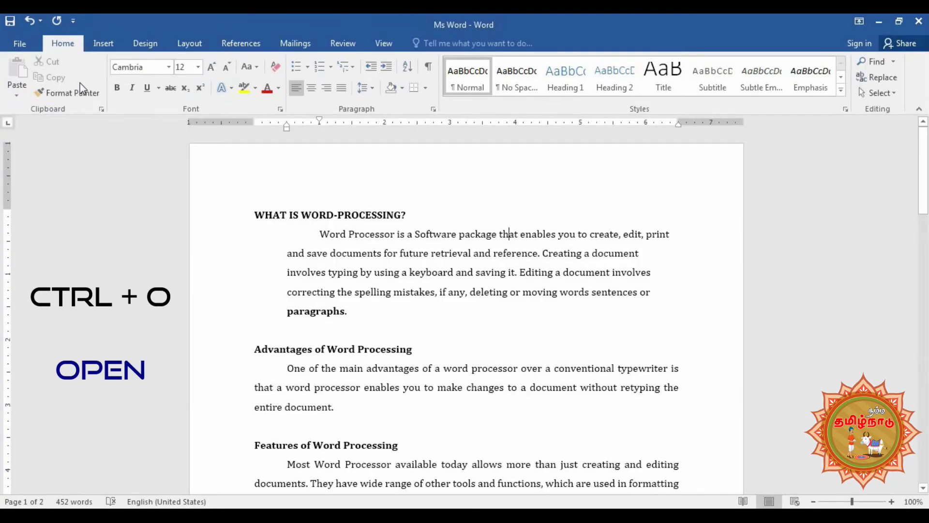
{"action": "left_click", "coordinate": [15, 43]}
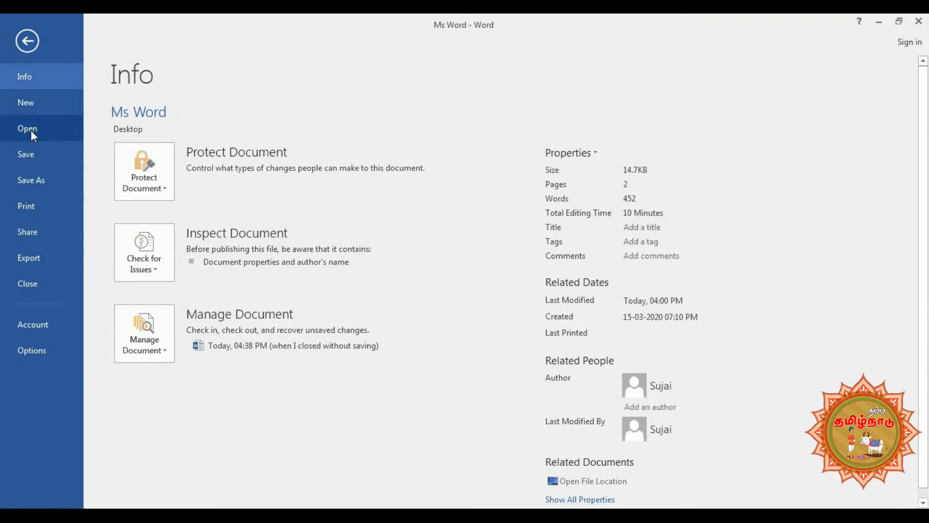
{"action": "left_click", "coordinate": [31, 130]}
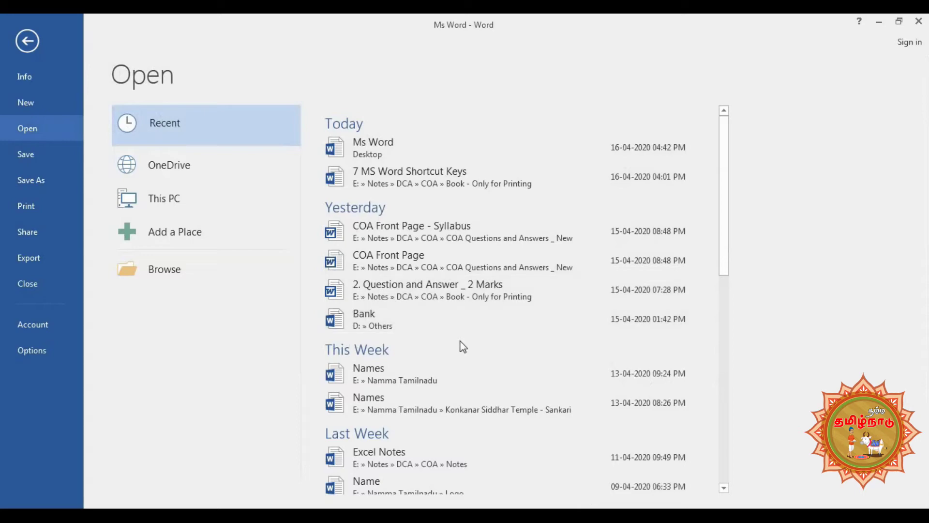
{"action": "left_click", "coordinate": [462, 158]}
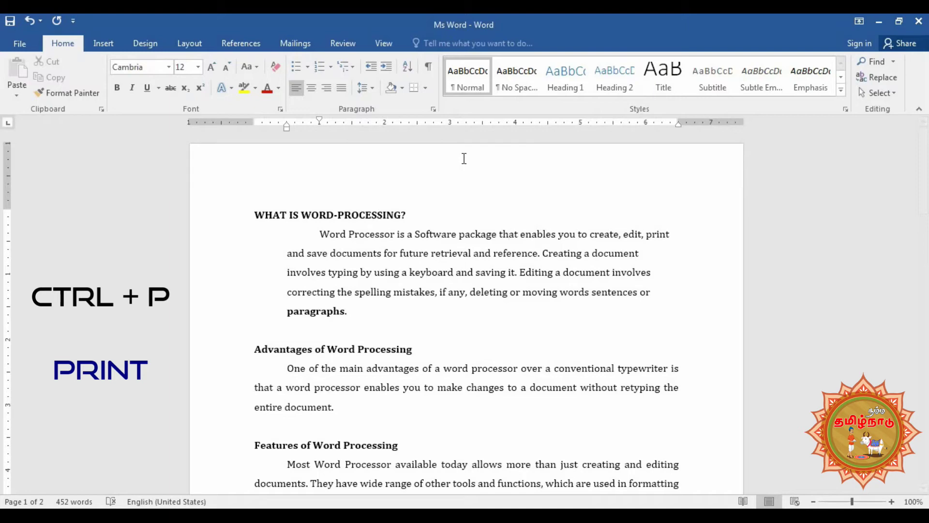
{"action": "key", "text": "ctrl+p"}
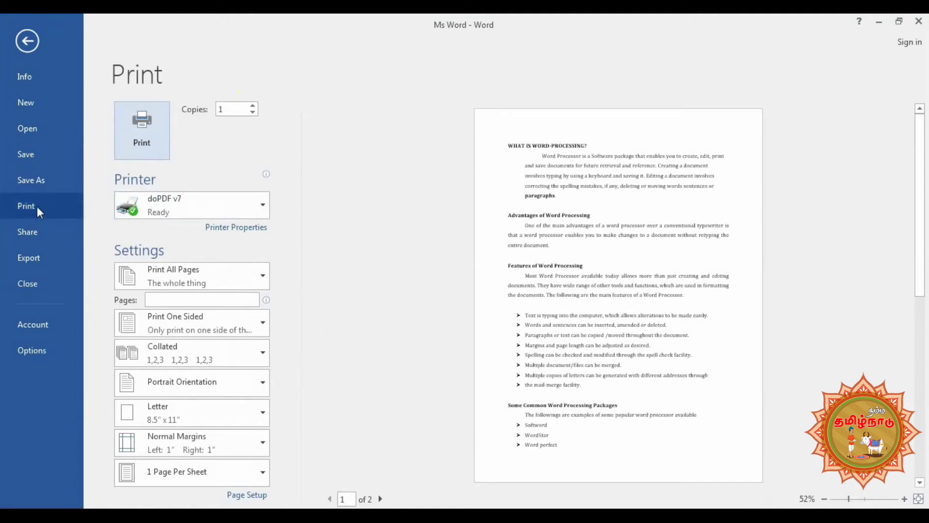
{"action": "key", "text": "Escape"}
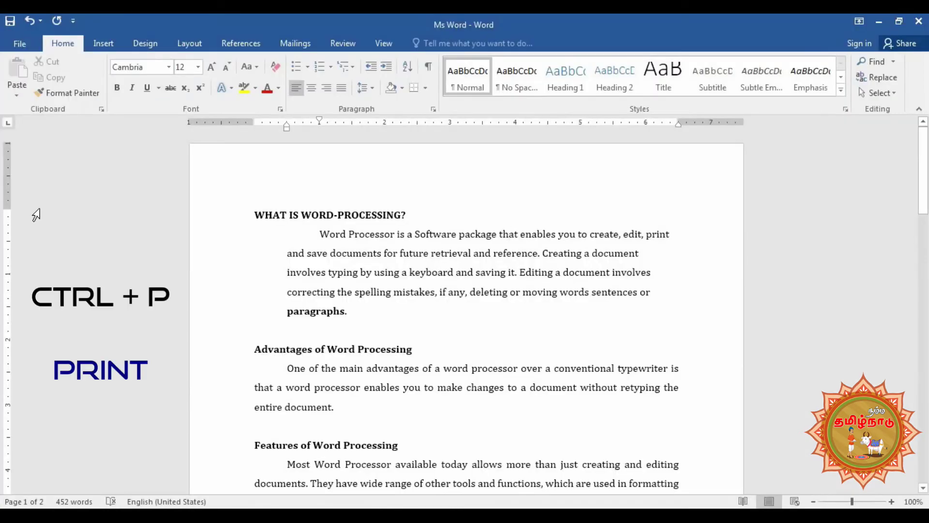
{"action": "left_click", "coordinate": [22, 43]}
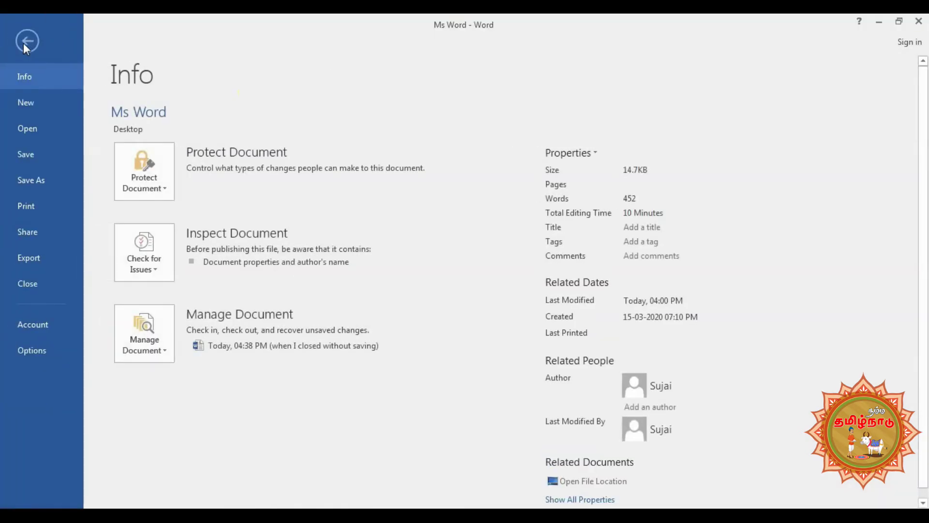
{"action": "left_click", "coordinate": [28, 212]}
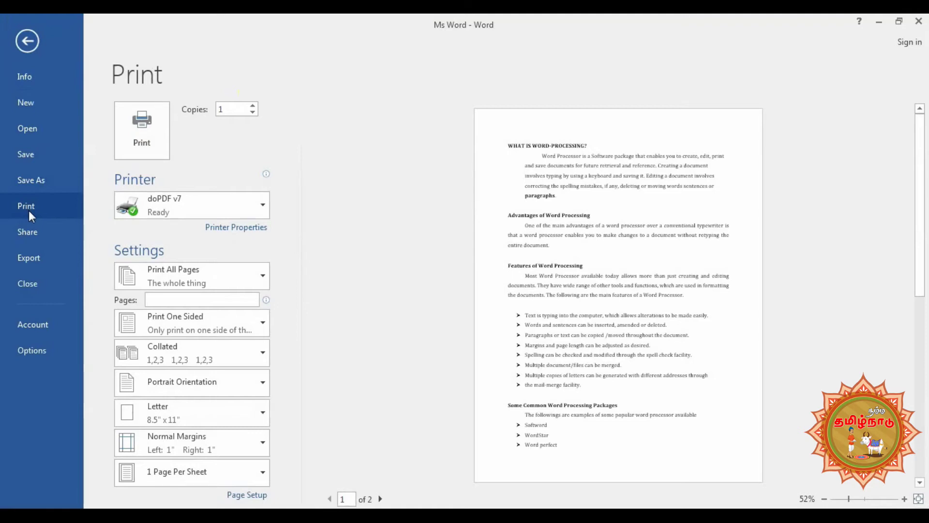
{"action": "key", "text": "Escape"}
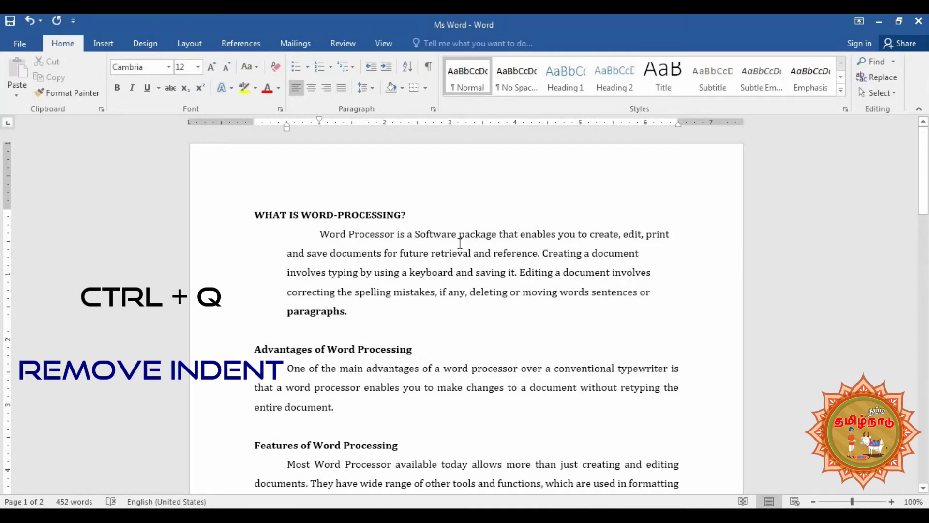
Step: Reset the first paragraph's formatting, right-align it, and save the document
{"action": "key", "text": "ctrl+q"}
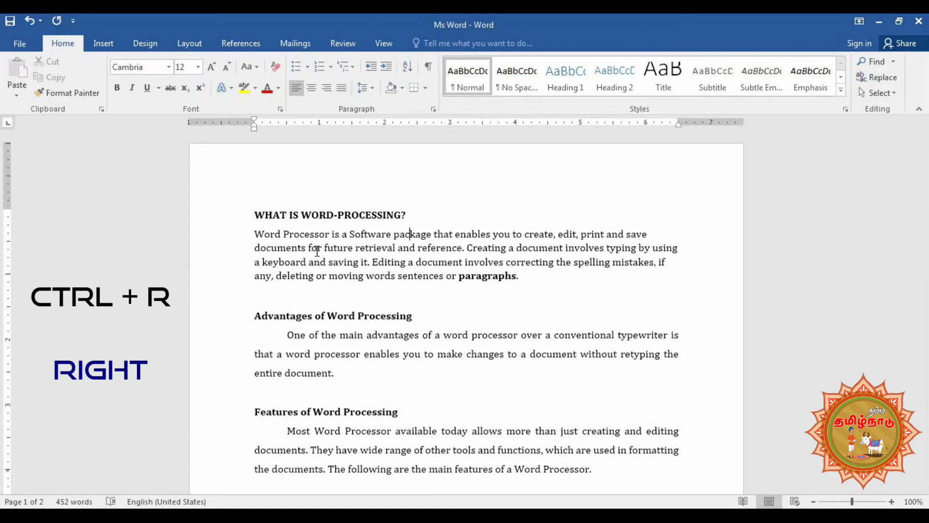
{"action": "key", "text": "ctrl+r"}
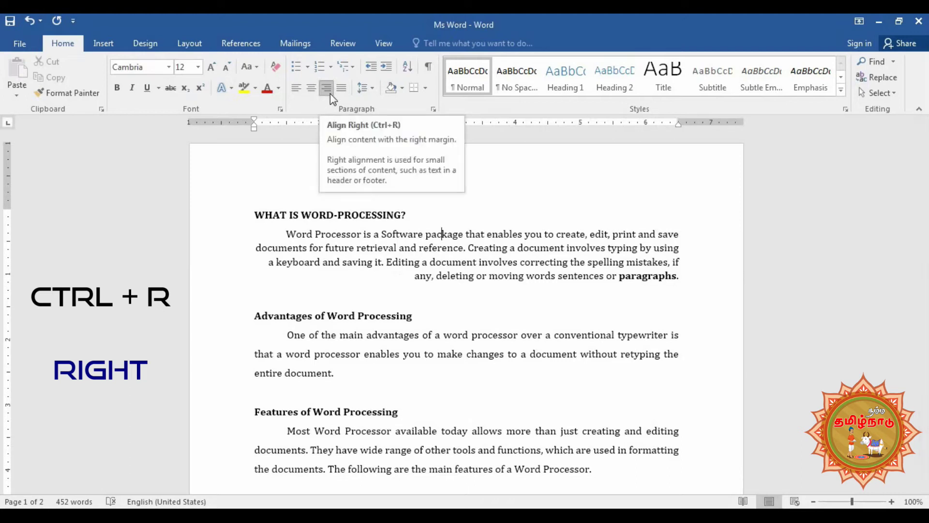
{"action": "key", "text": "ctrl+s"}
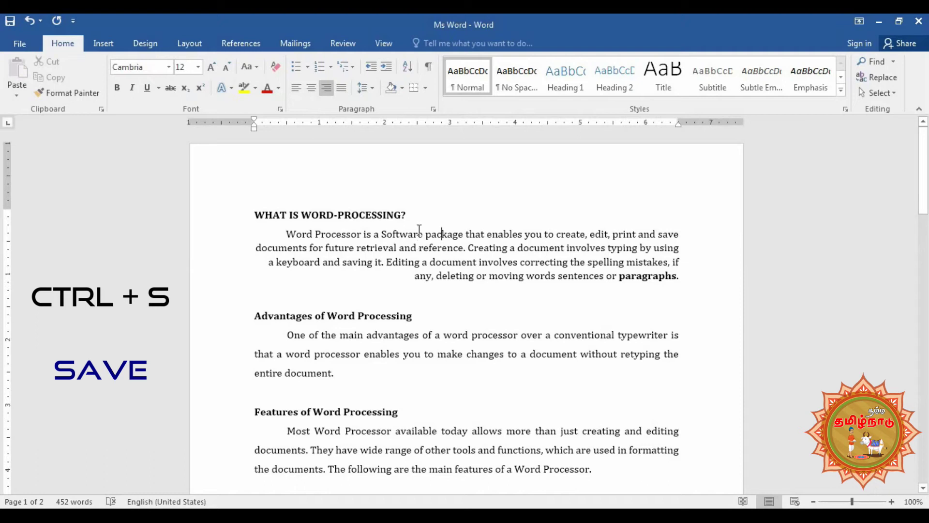
Step: Save the essay with Ctrl+S
{"action": "key", "text": "ctrl+s"}
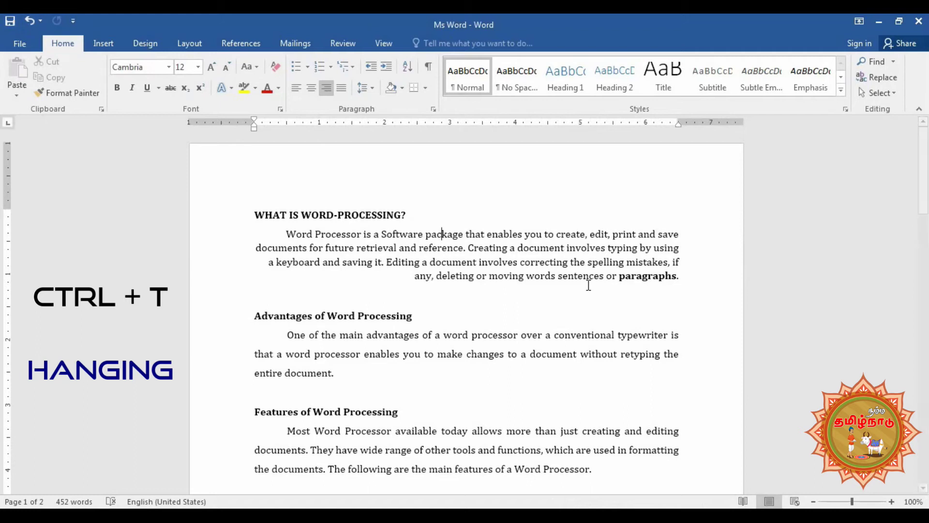
Step: Add three levels of hanging indent to the justified first paragraph, then reduce it by two
{"action": "key", "text": "ctrl+t"}
{"action": "key", "text": "ctrl+t"}
{"action": "key", "text": "ctrl+t"}
{"action": "key", "text": "ctrl+t"}
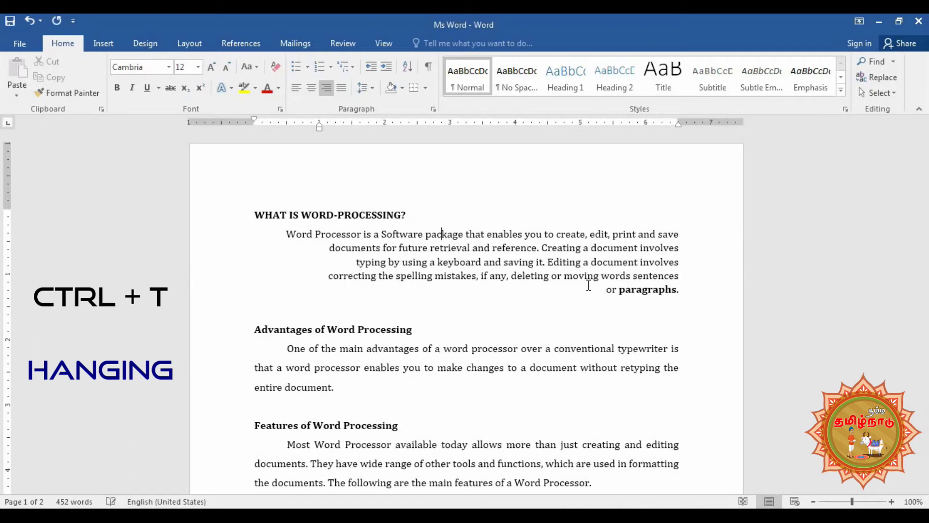
{"action": "key", "text": "ctrl+t"}
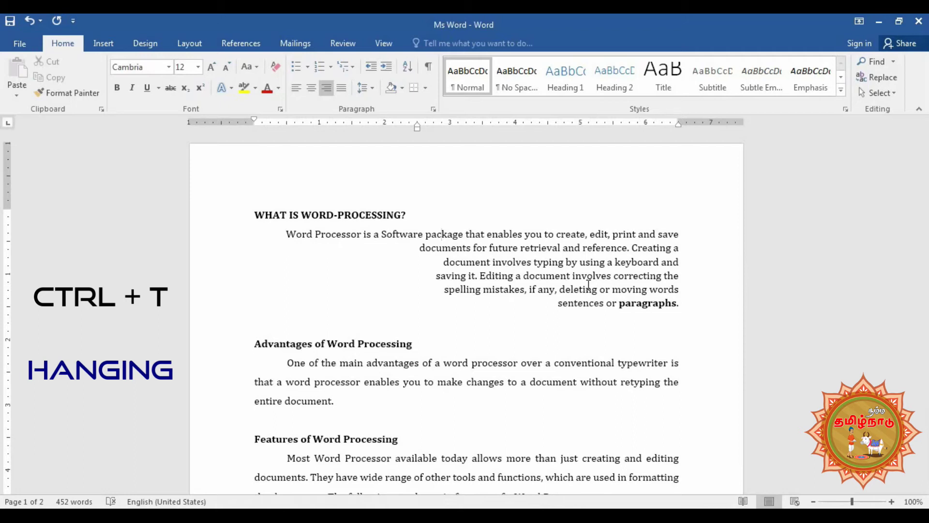
{"action": "key", "text": "ctrl+j"}
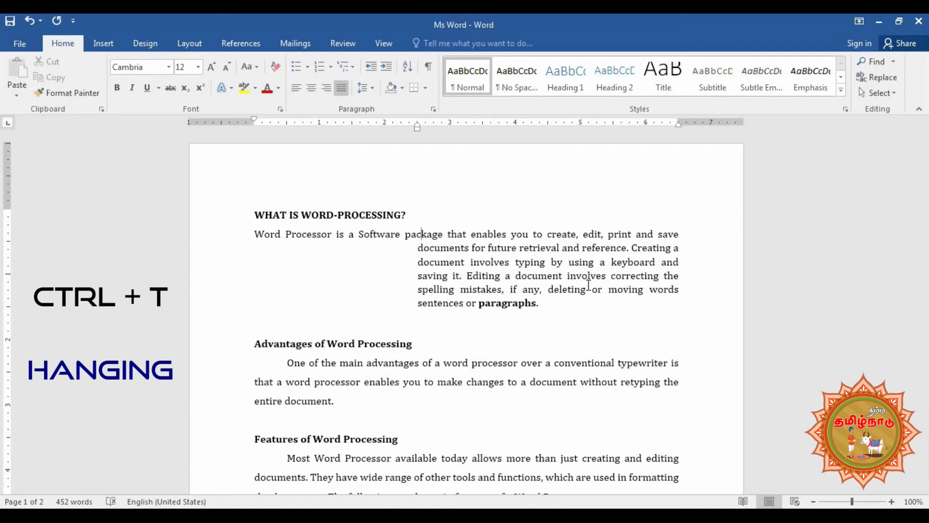
{"action": "key", "text": "ctrl+t"}
{"action": "key", "text": "ctrl+t"}
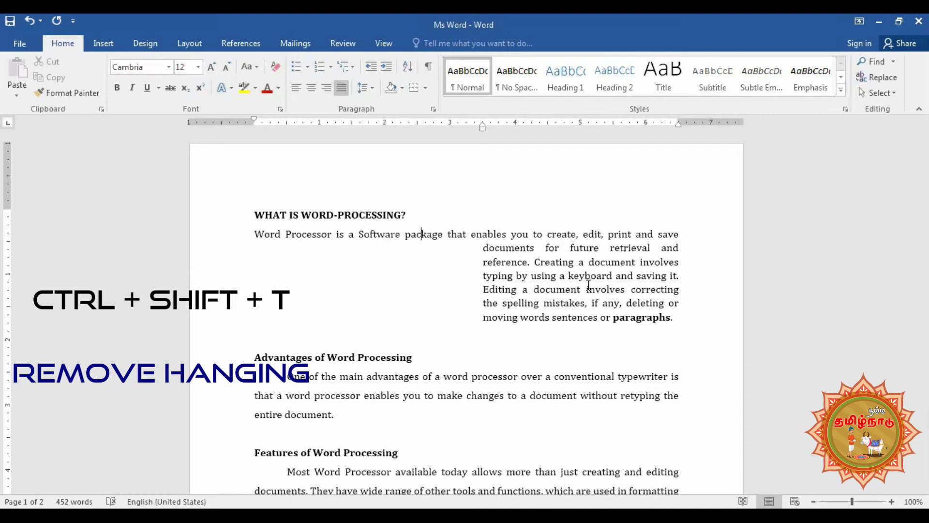
{"action": "key", "text": "ctrl+shift+t"}
{"action": "key", "text": "ctrl+shift+t"}
{"action": "key", "text": "ctrl+shift+t"}
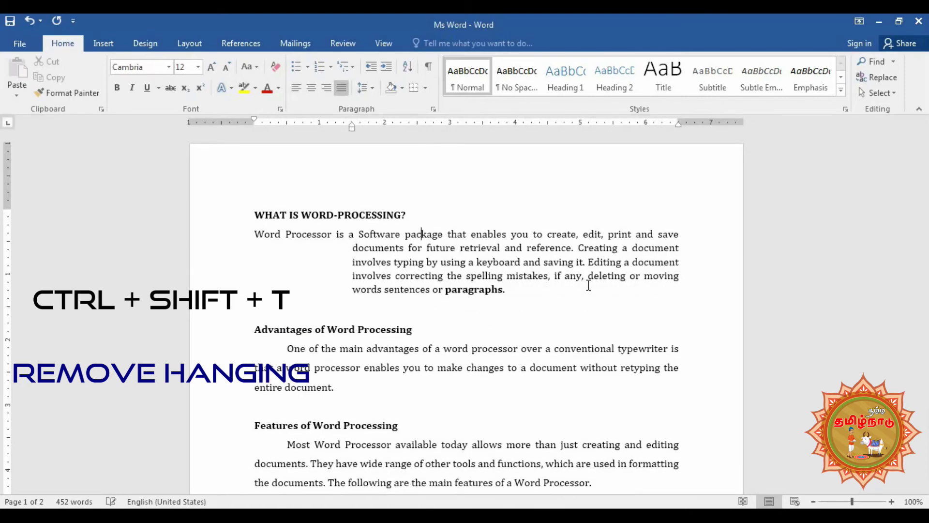
{"action": "key", "text": "ctrl+shift+t"}
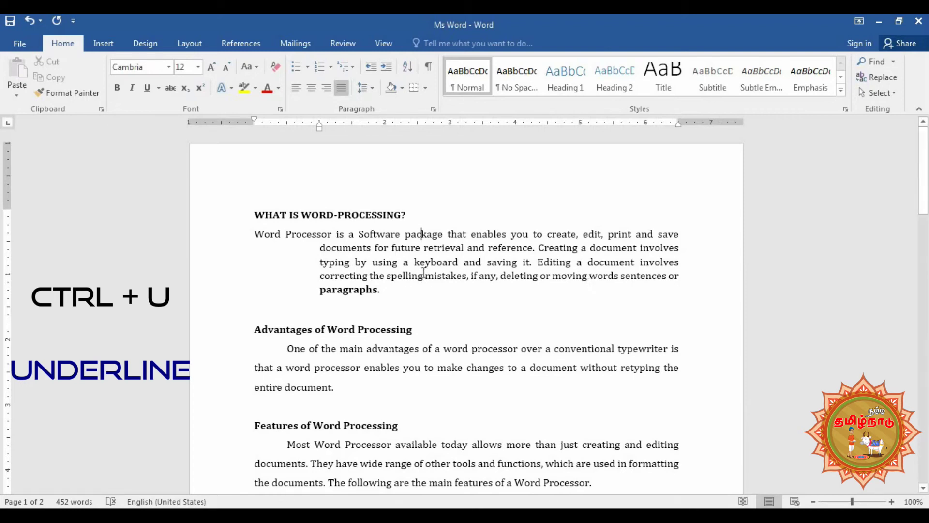
Step: Underline the word 'spelling' in the opening paragraph with Ctrl+U
{"action": "double_click", "coordinate": [407, 275]}
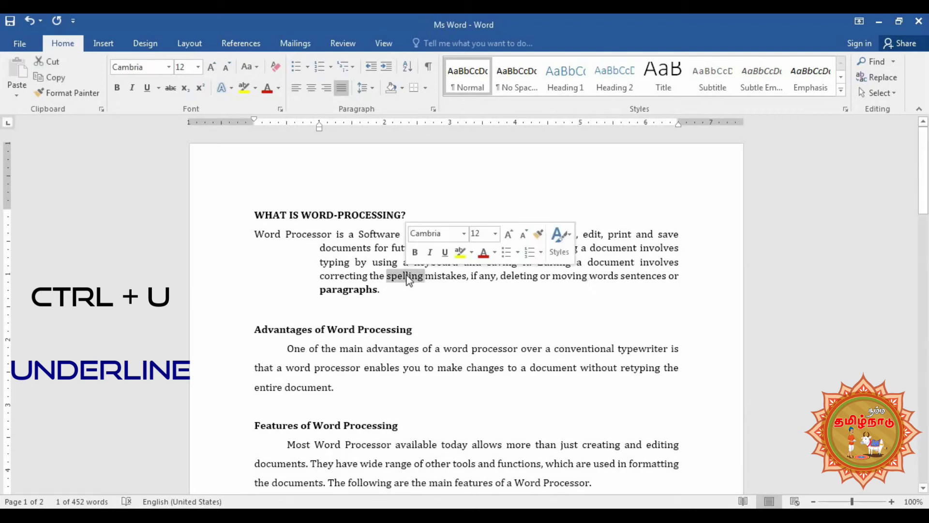
{"action": "key", "text": "ctrl+u"}
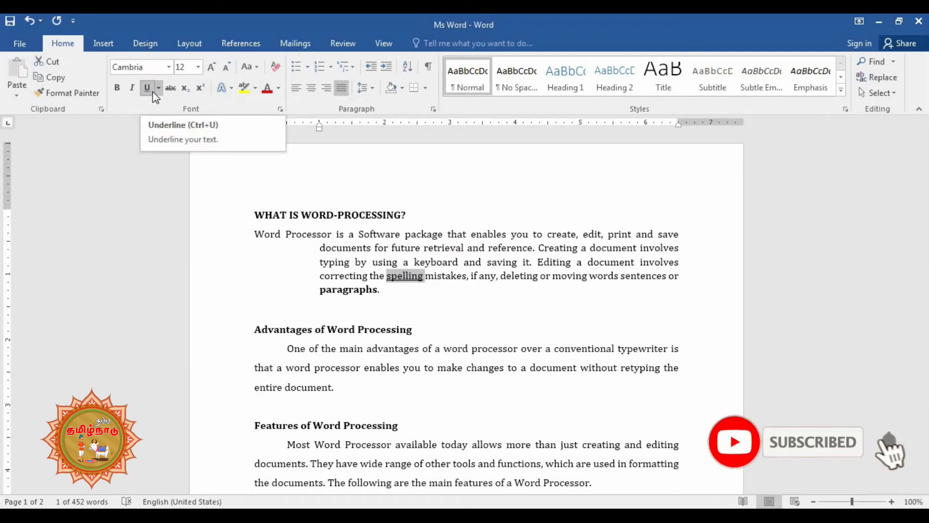
{"action": "left_click", "coordinate": [354, 308]}
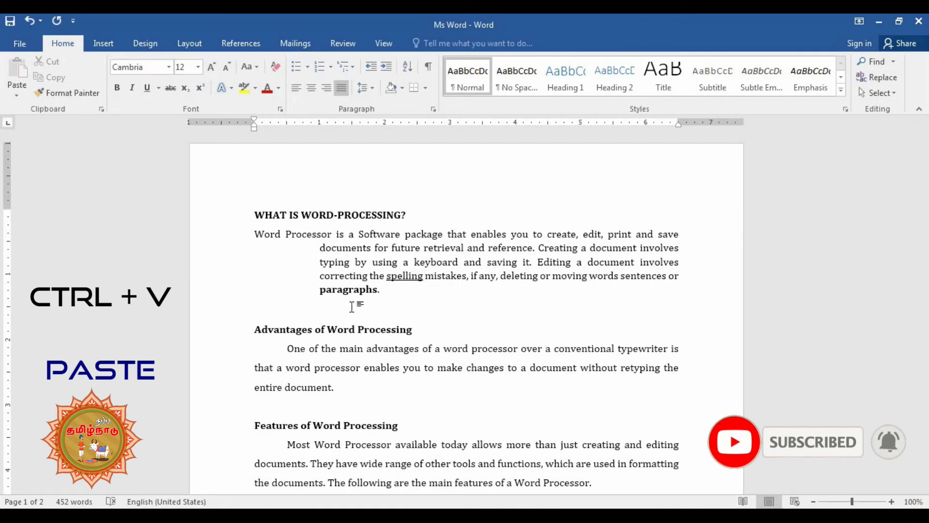
Step: Copy 'correcting' and paste it onto the empty line above the Advantages heading
{"action": "double_click", "coordinate": [350, 277]}
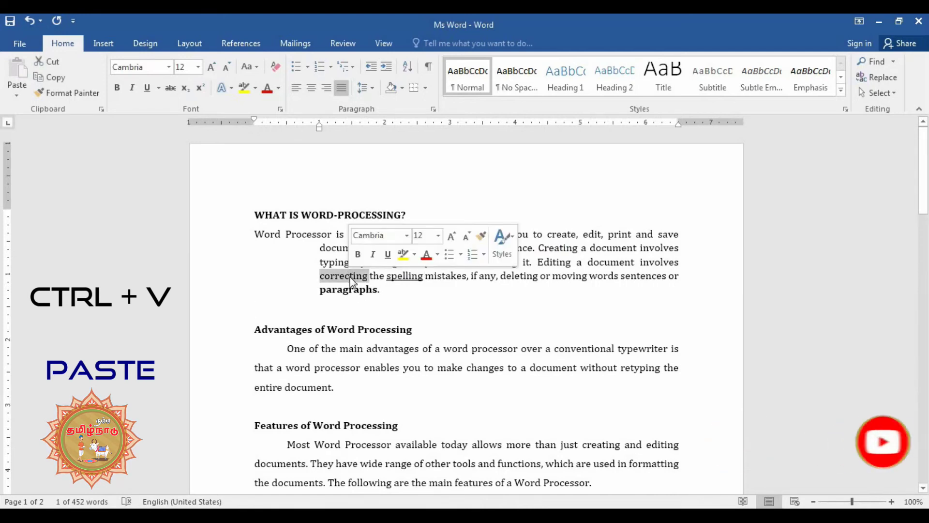
{"action": "key", "text": "ctrl+c"}
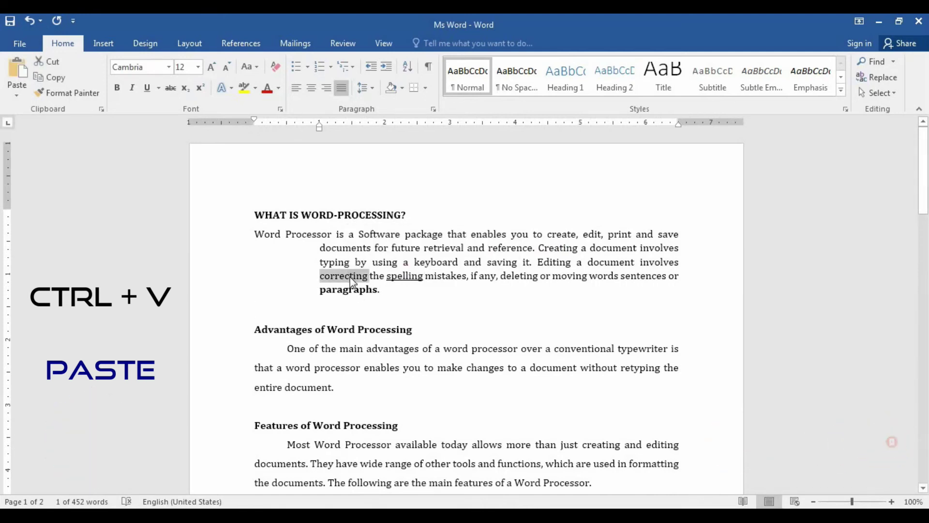
{"action": "left_click", "coordinate": [341, 307]}
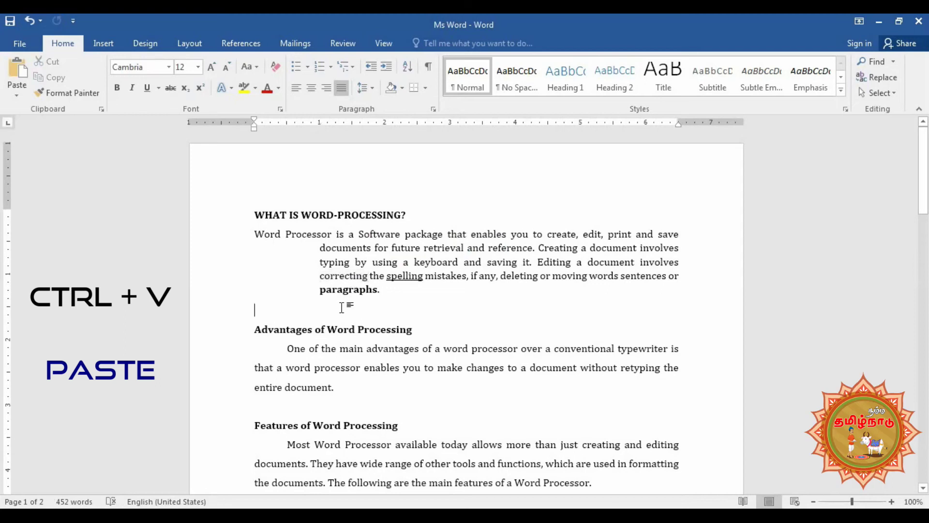
{"action": "key", "text": "ctrl+v"}
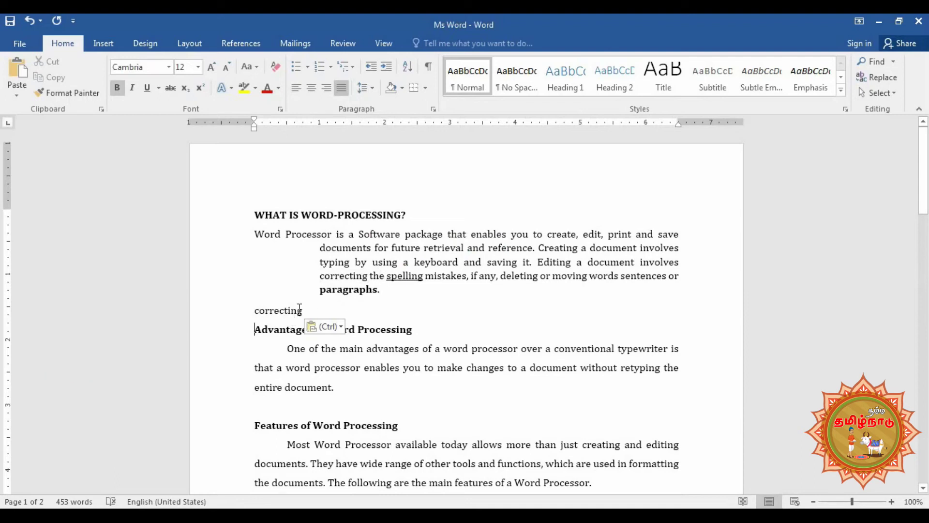
{"action": "left_click", "coordinate": [314, 234]}
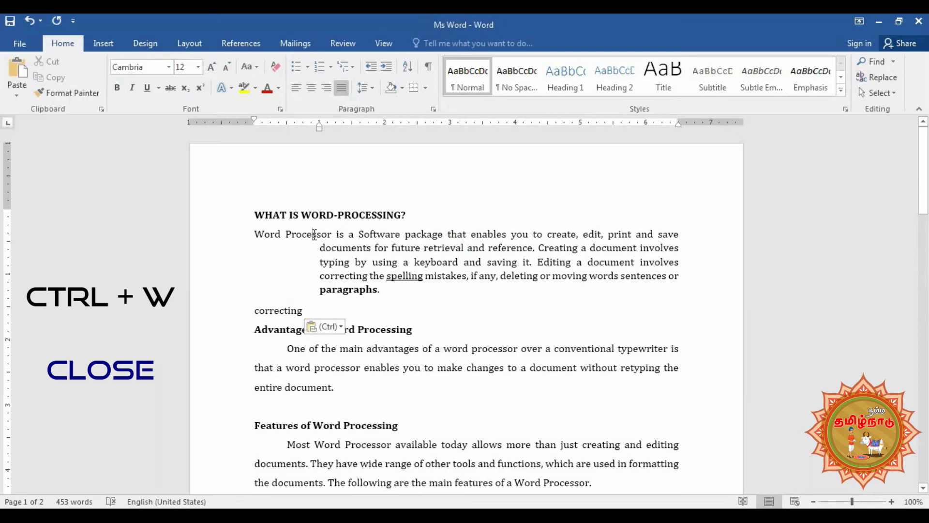
{"action": "key", "text": "ctrl+w"}
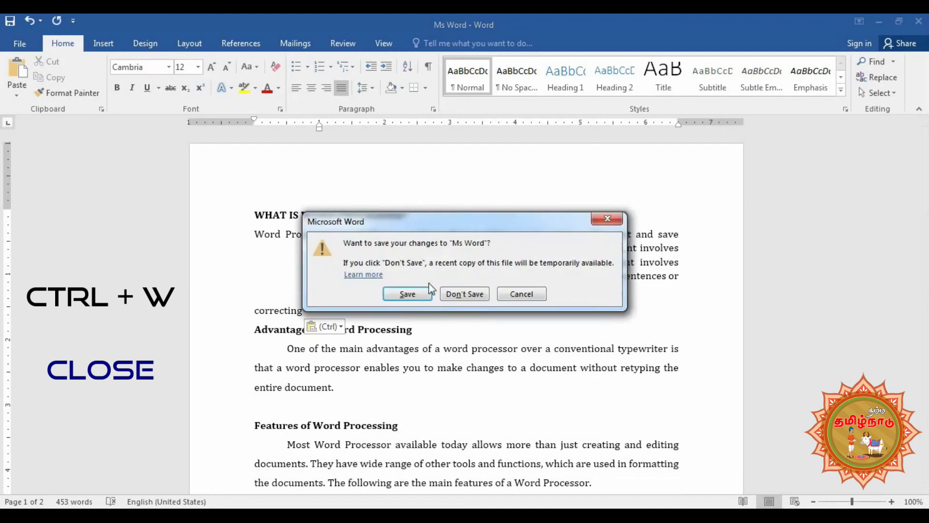
{"action": "left_click", "coordinate": [521, 294]}
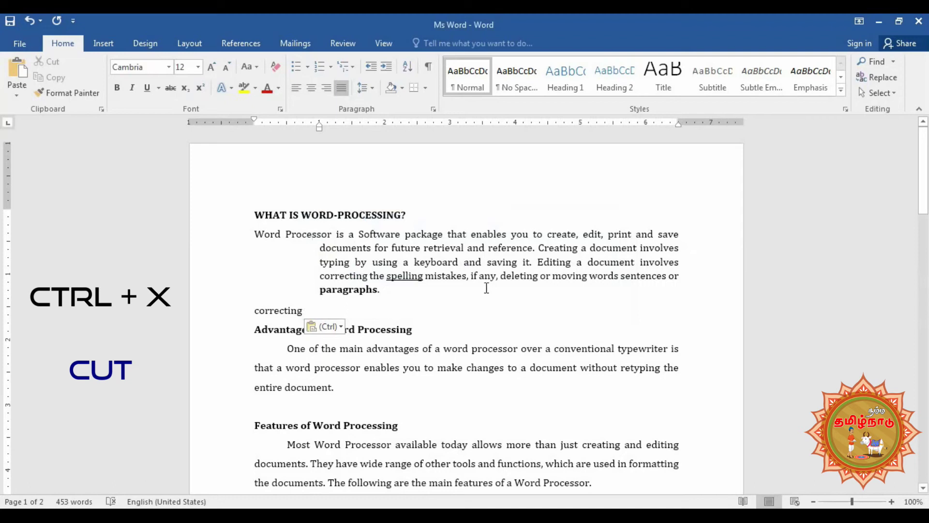
Step: Cut 'enables' from the first paragraph and paste it after 'correcting', capitalised to 'Correcting enables'
{"action": "double_click", "coordinate": [485, 235]}
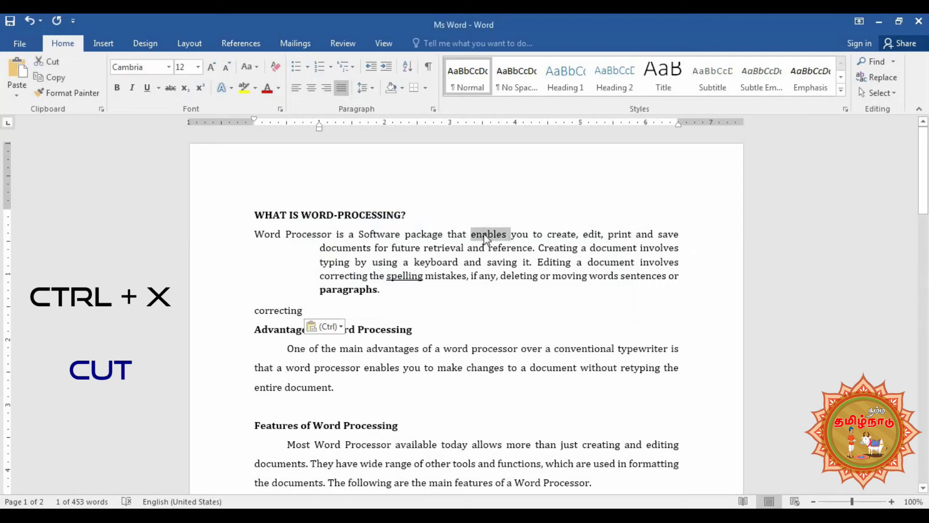
{"action": "key", "text": "ctrl+x"}
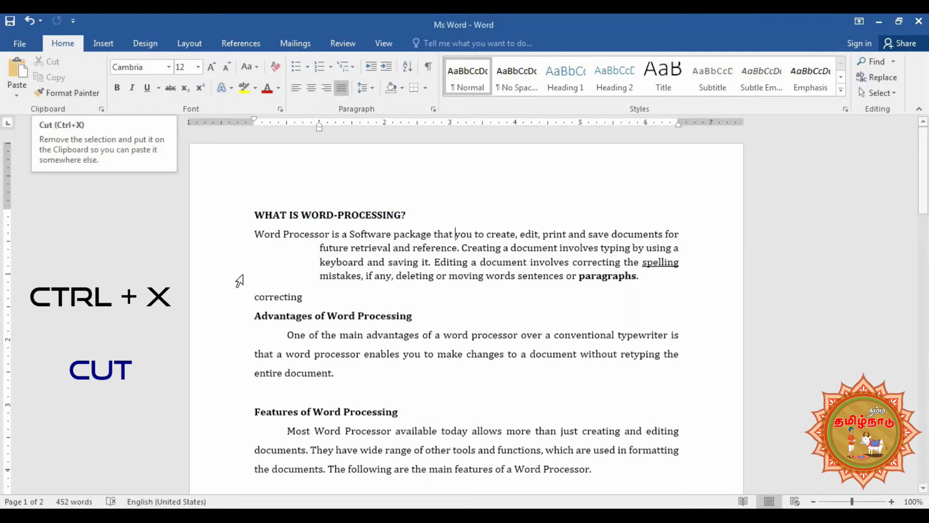
{"action": "left_click", "coordinate": [345, 295]}
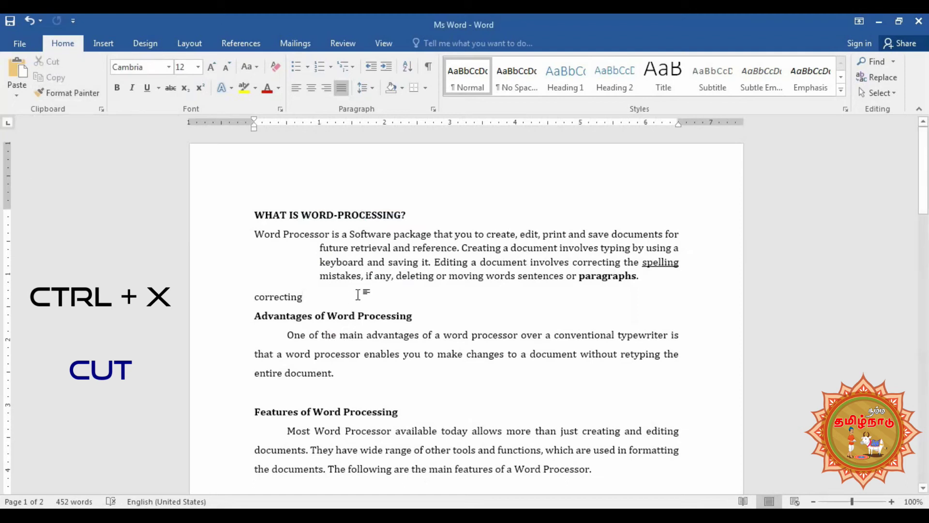
{"action": "key", "text": "shift+F3"}
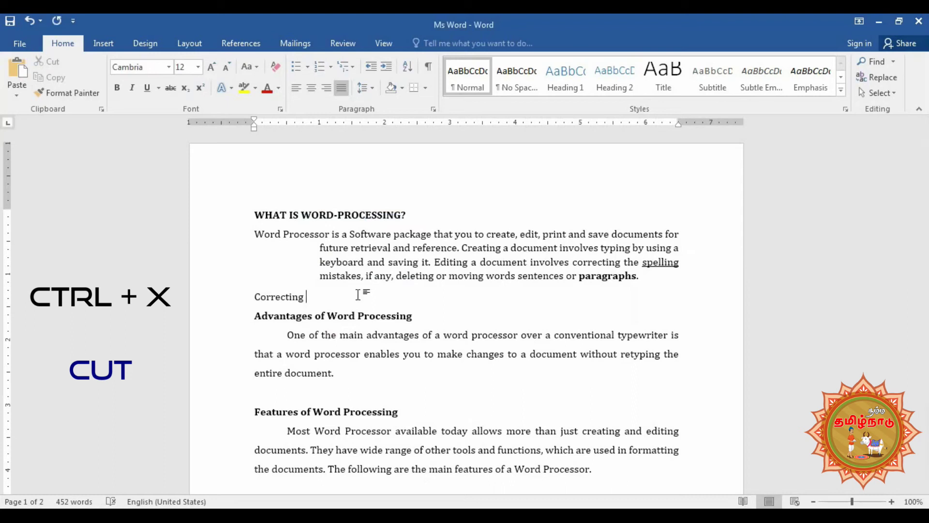
{"action": "key", "text": "ctrl+v"}
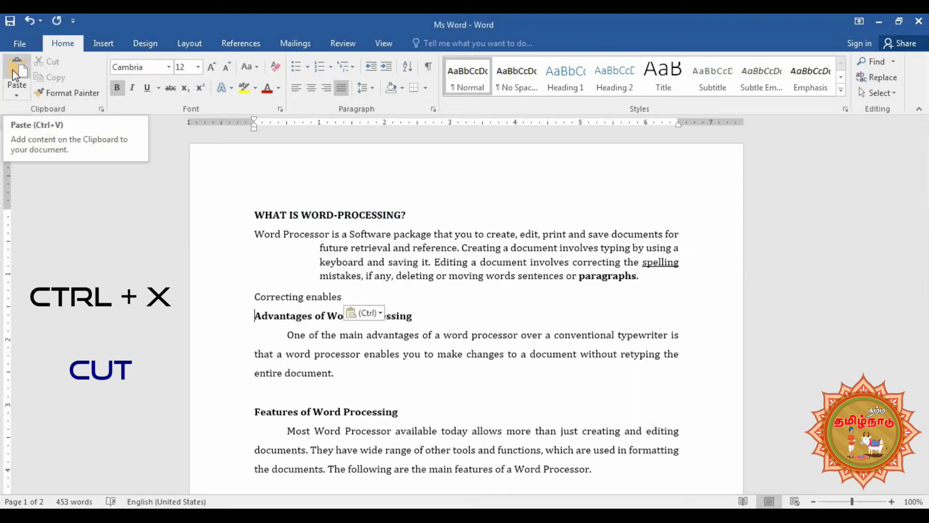
{"action": "left_click", "coordinate": [397, 302]}
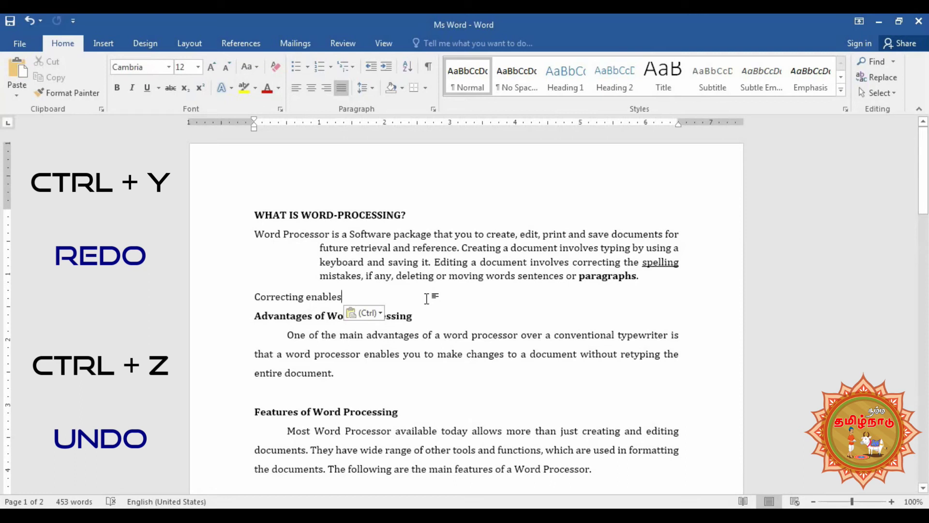
{"action": "key", "text": "ctrl+z"}
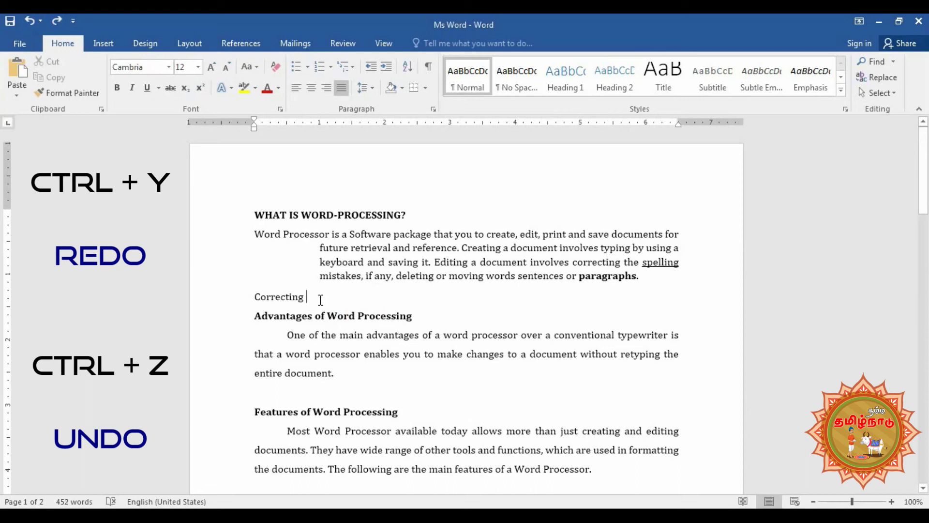
{"action": "key", "text": "ctrl+y"}
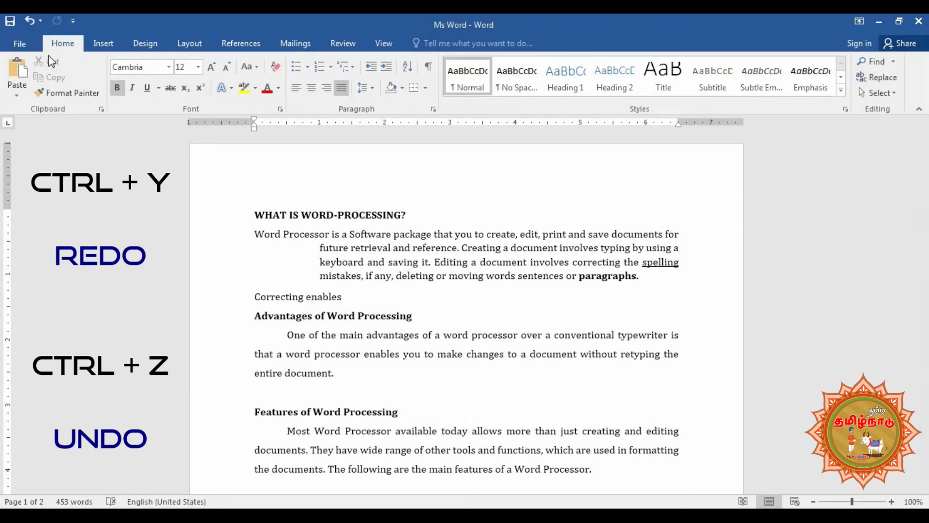
{"action": "left_click", "coordinate": [31, 19]}
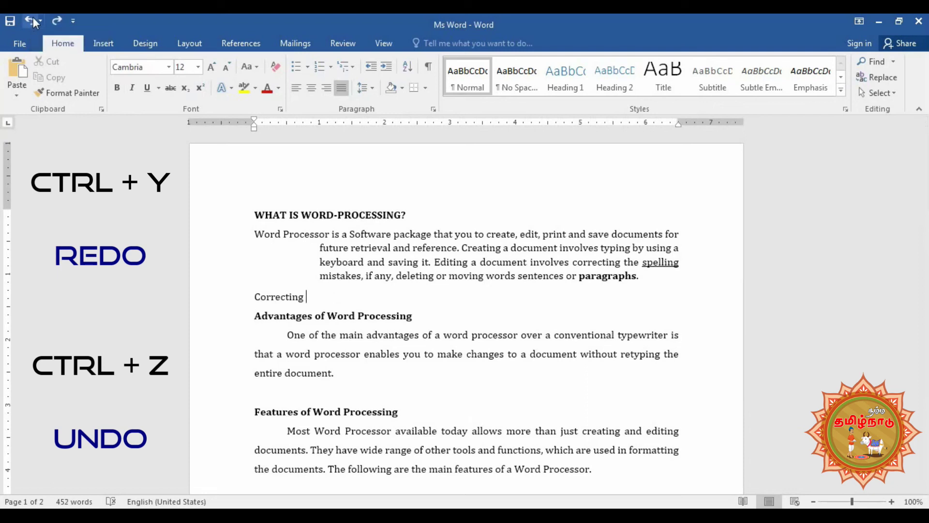
{"action": "left_click", "coordinate": [58, 20]}
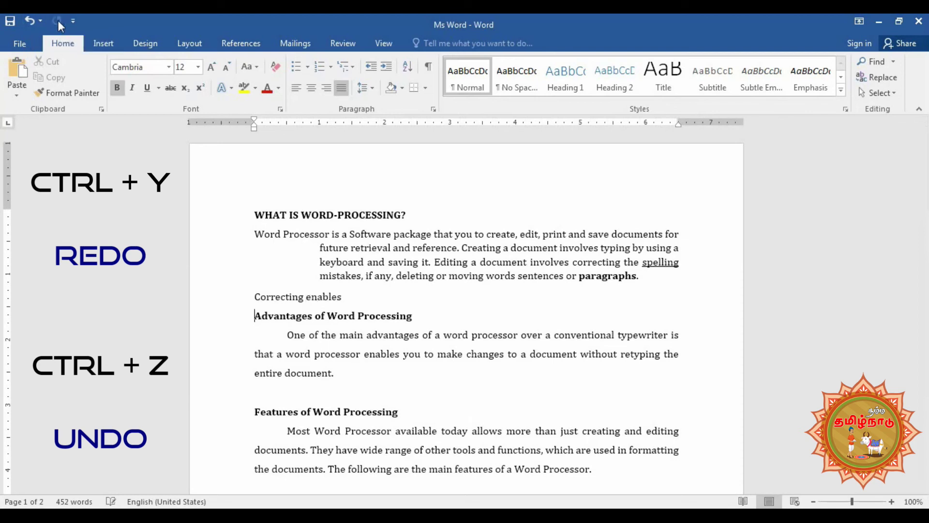